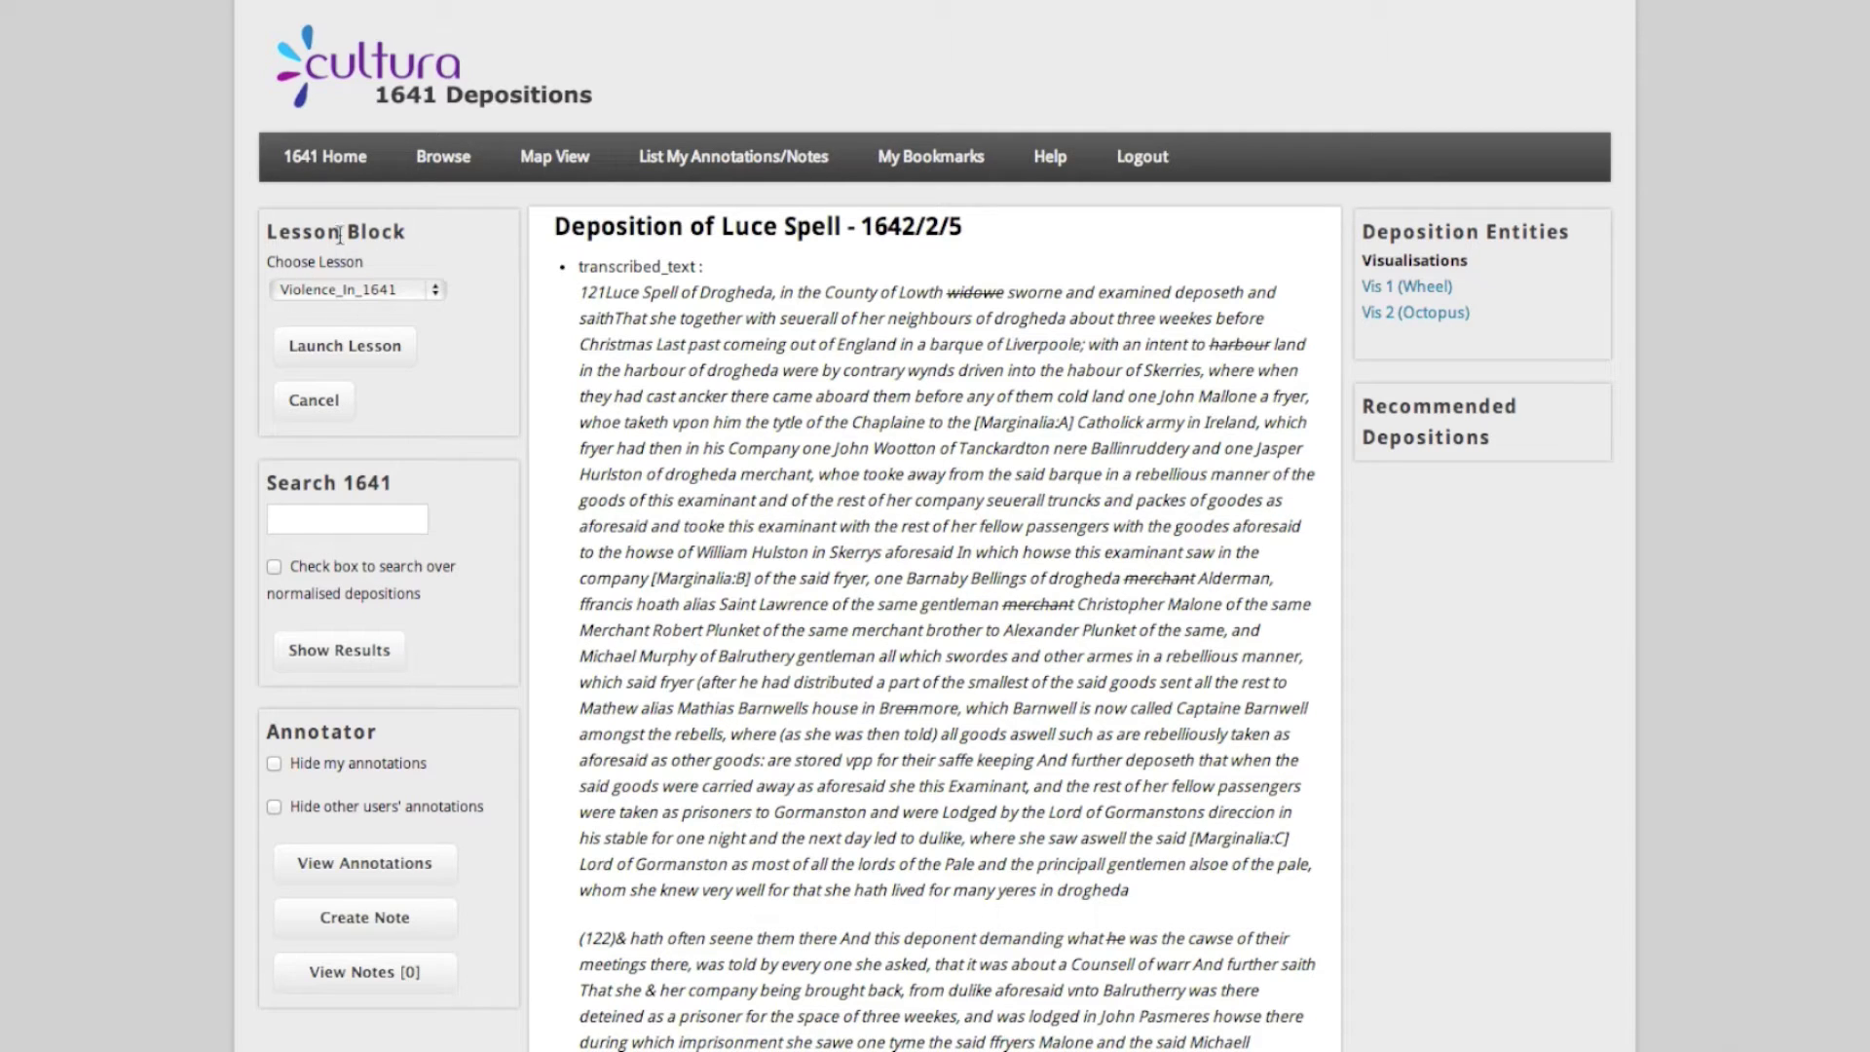
Launch the Violence_In_1641 lesson, advance to the page on the atrocity at Portadown, and look through its deposition
left_click(353, 347)
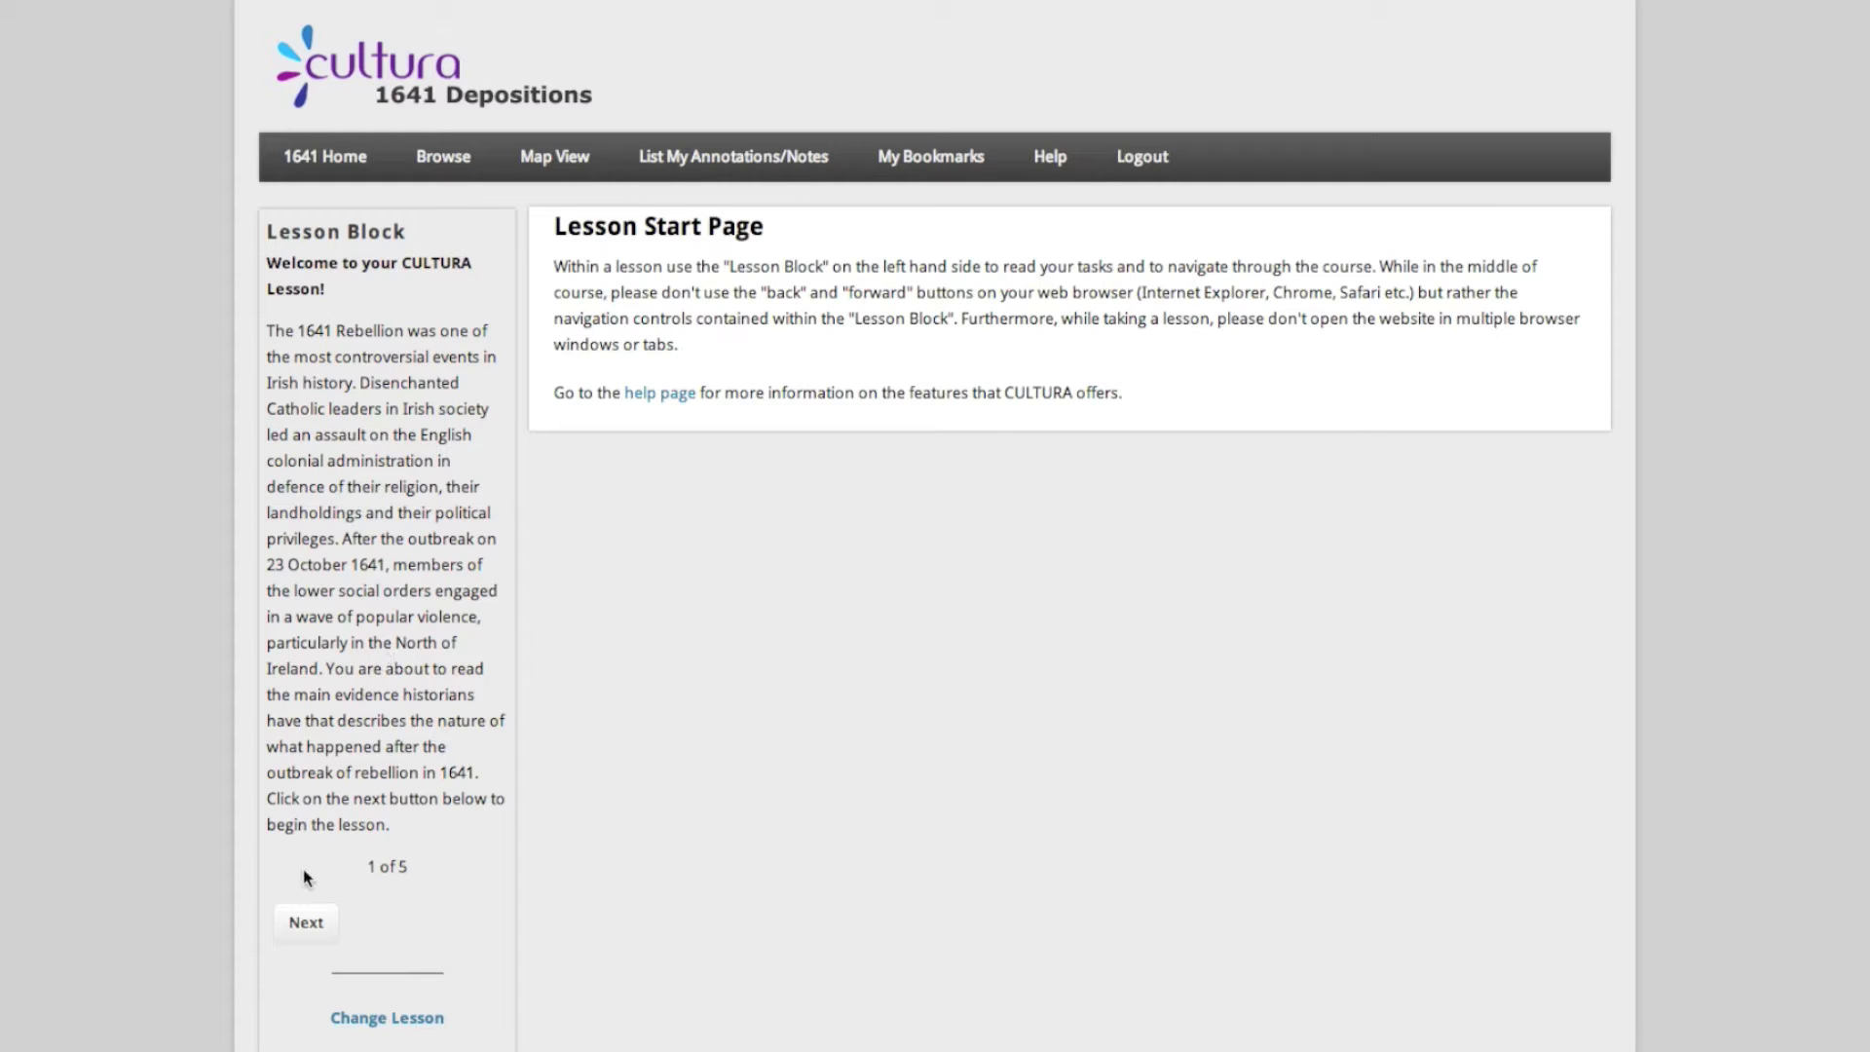
left_click(306, 925)
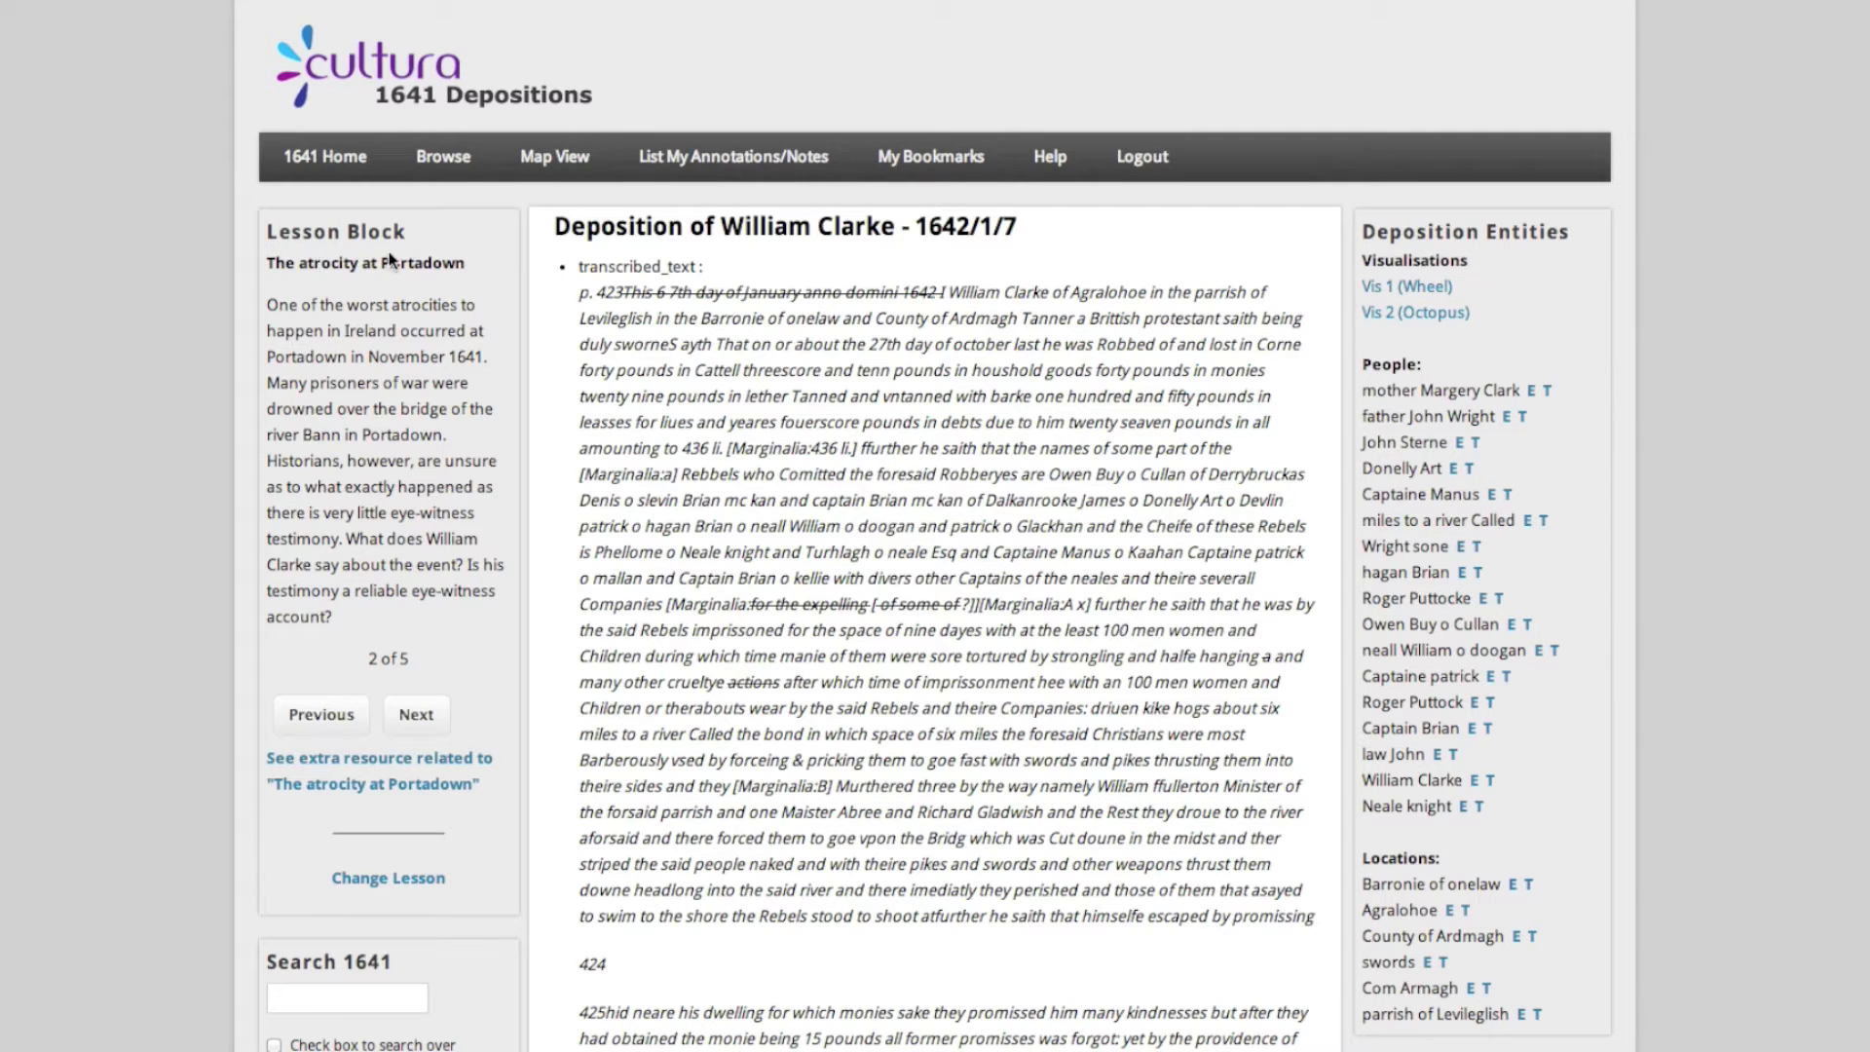
scroll(830, 475, "down", 3)
scroll(830, 475, "down", 6)
scroll(829, 467, "up", 10)
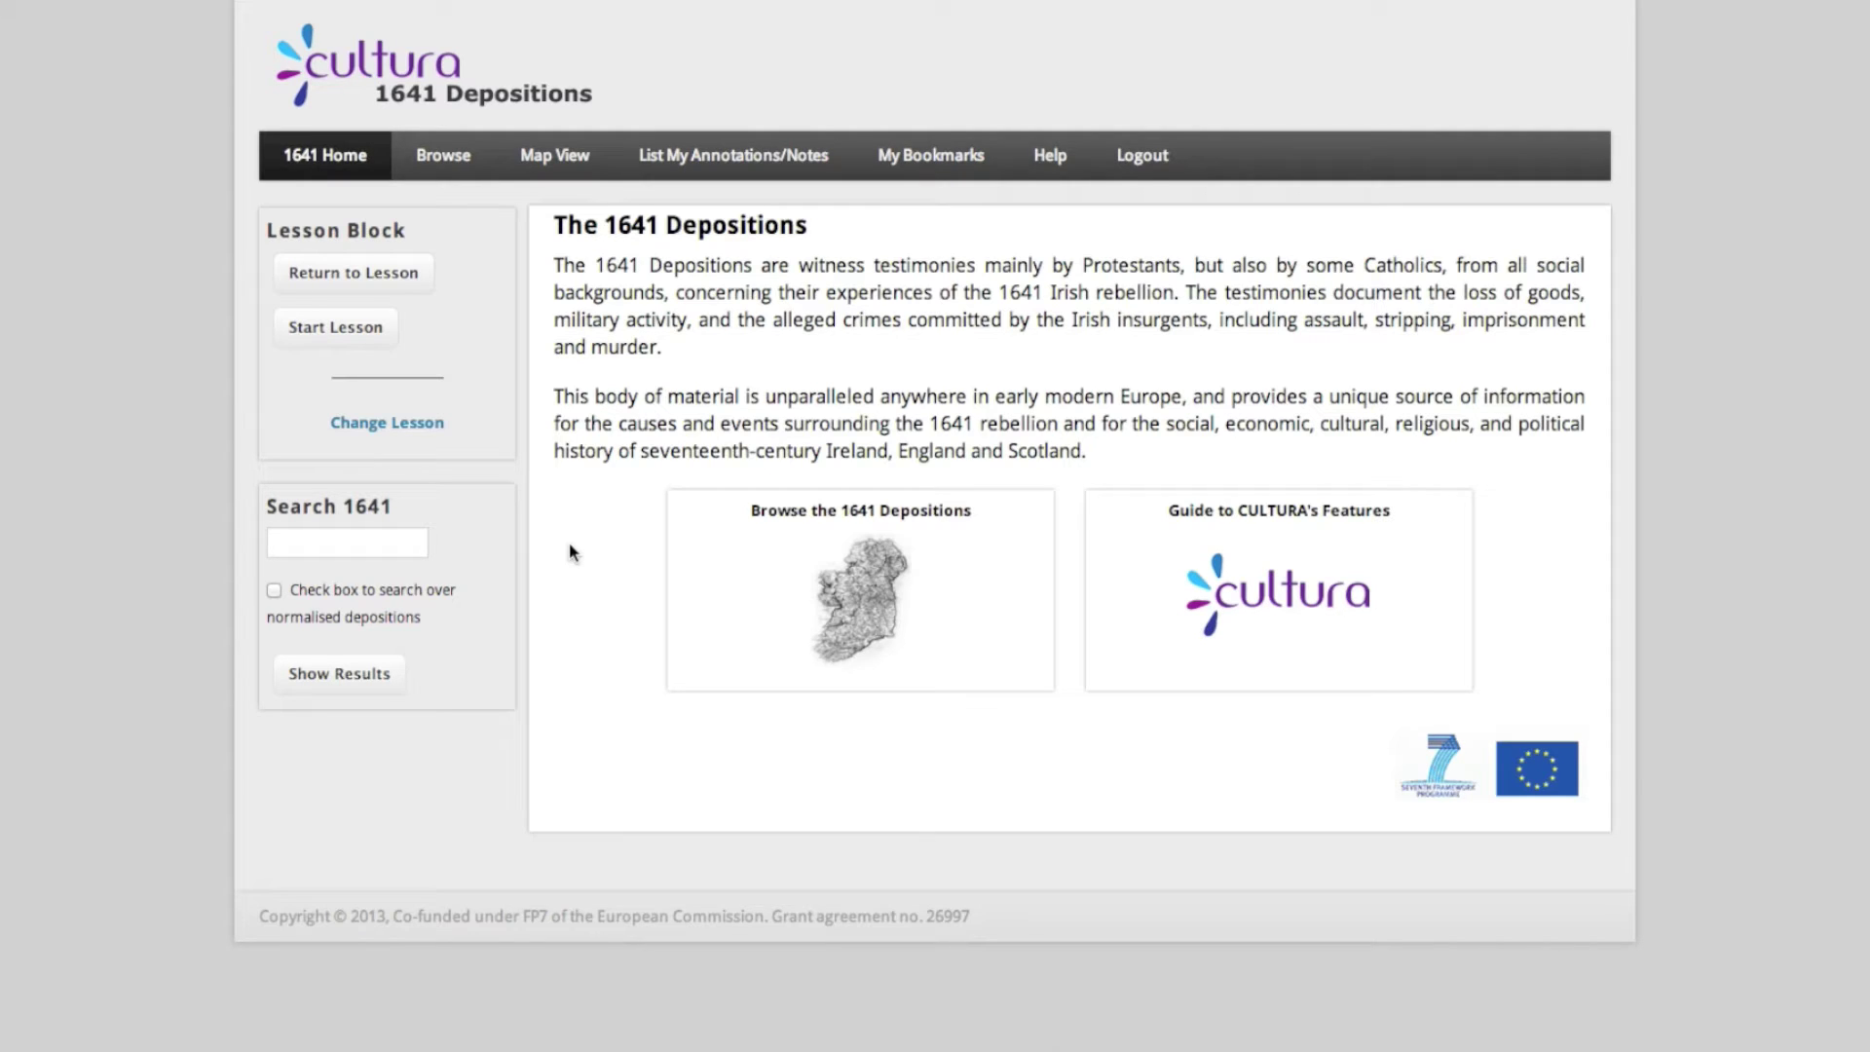
Search the 1641 depositions for "lawles" without including the normalised texts
left_click(375, 541)
left_click(288, 548)
key("Down")
type("lawles")
left_click(278, 571)
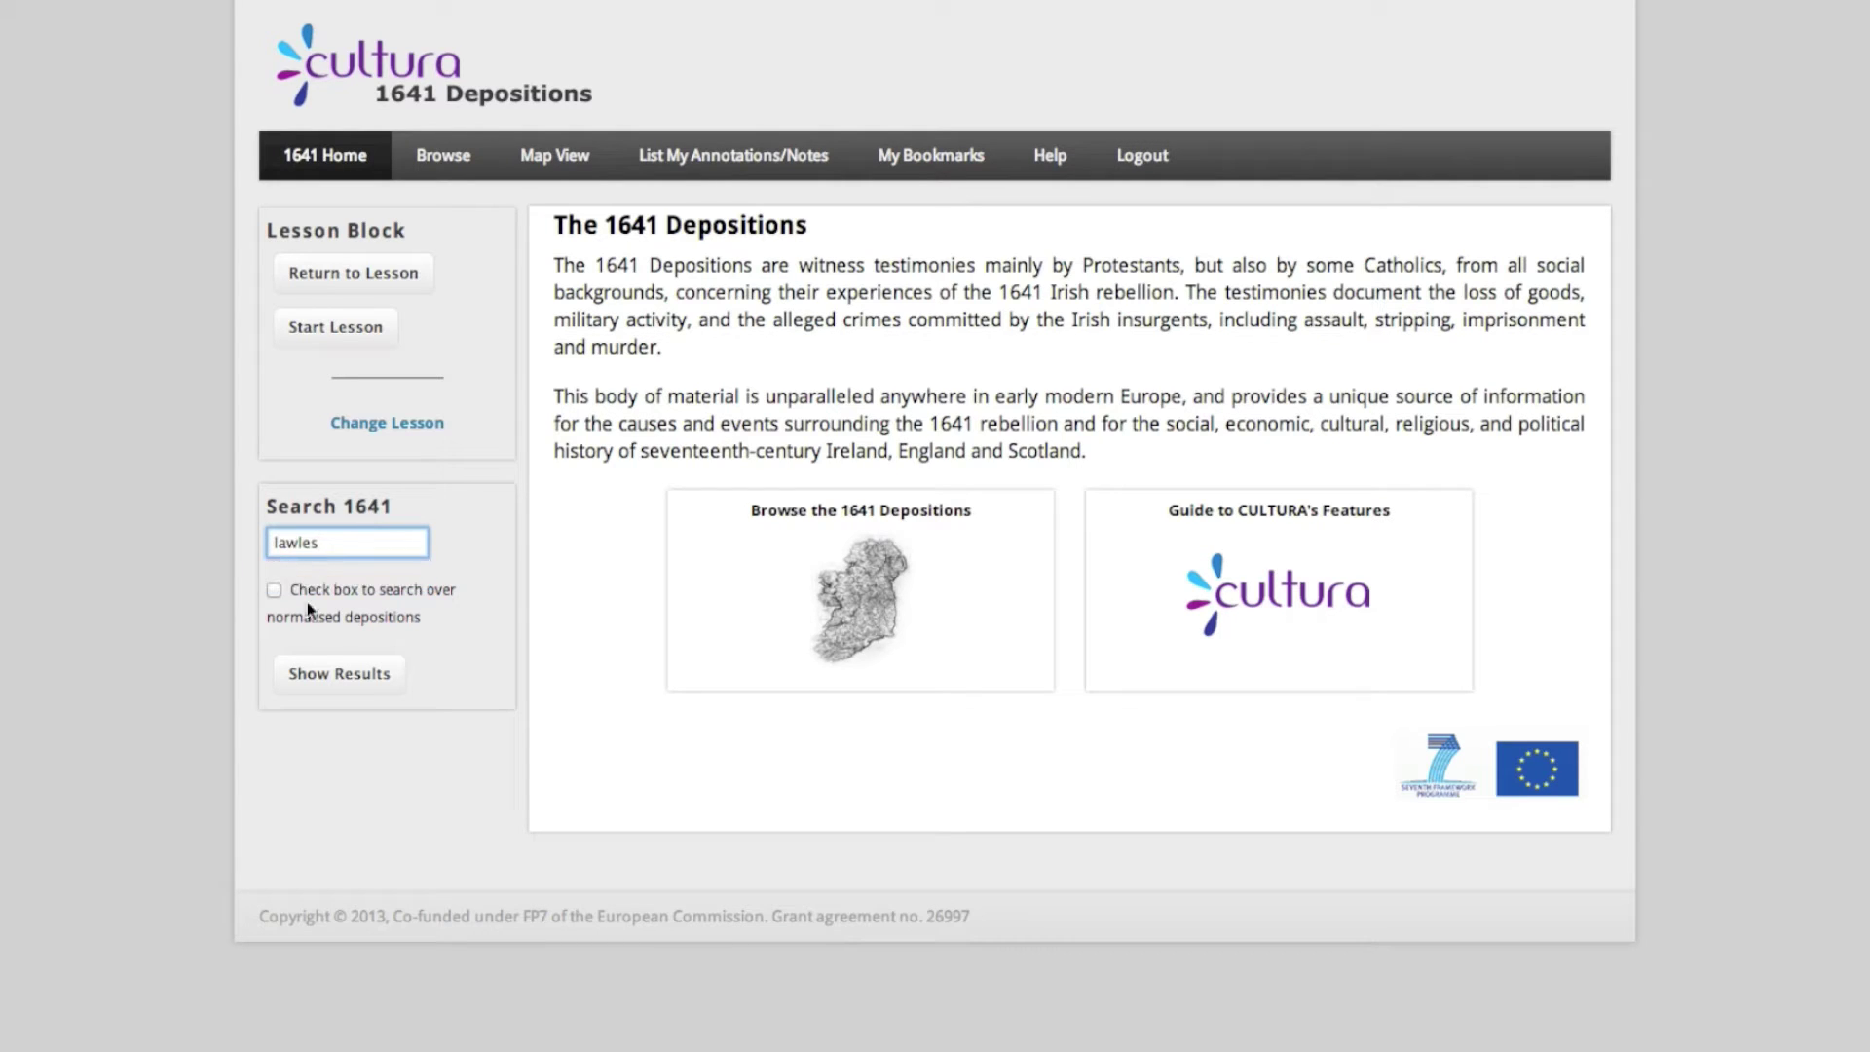
left_click(334, 672)
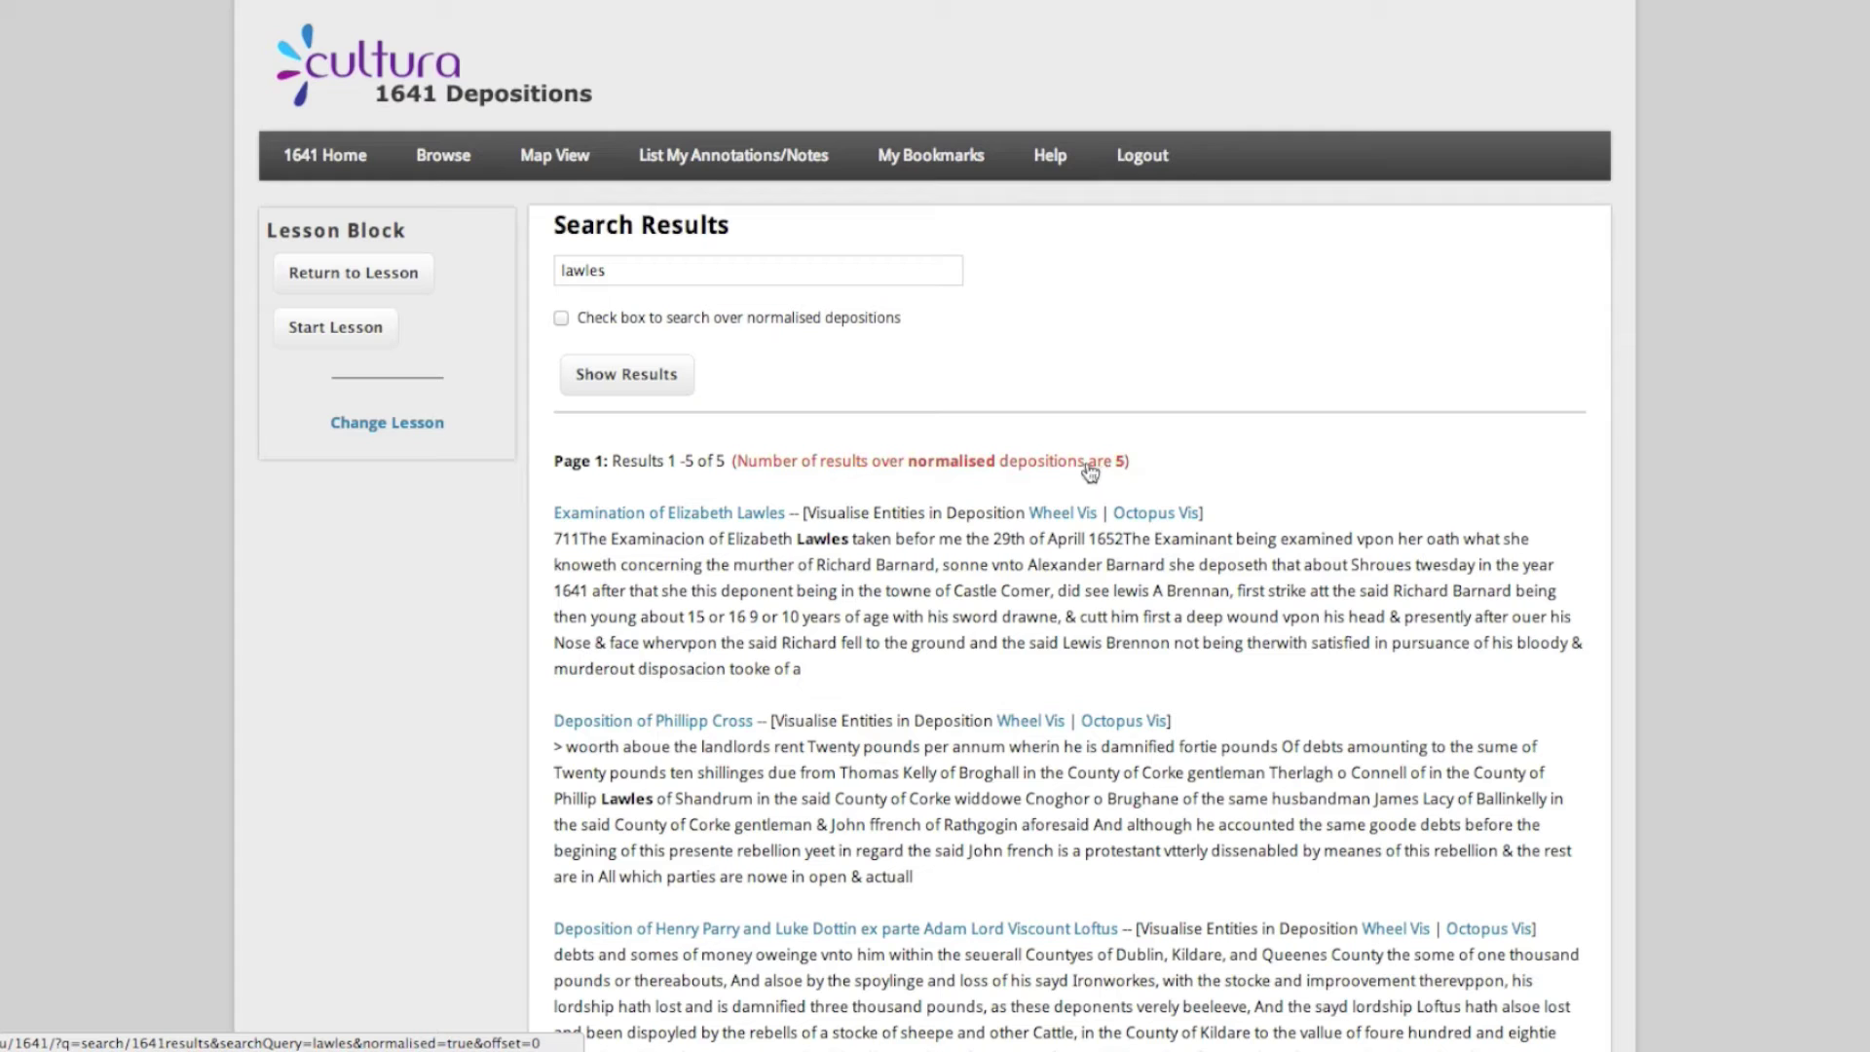
Search the depositions for "devil" and switch to the results over normalised depositions
double_click(574, 271)
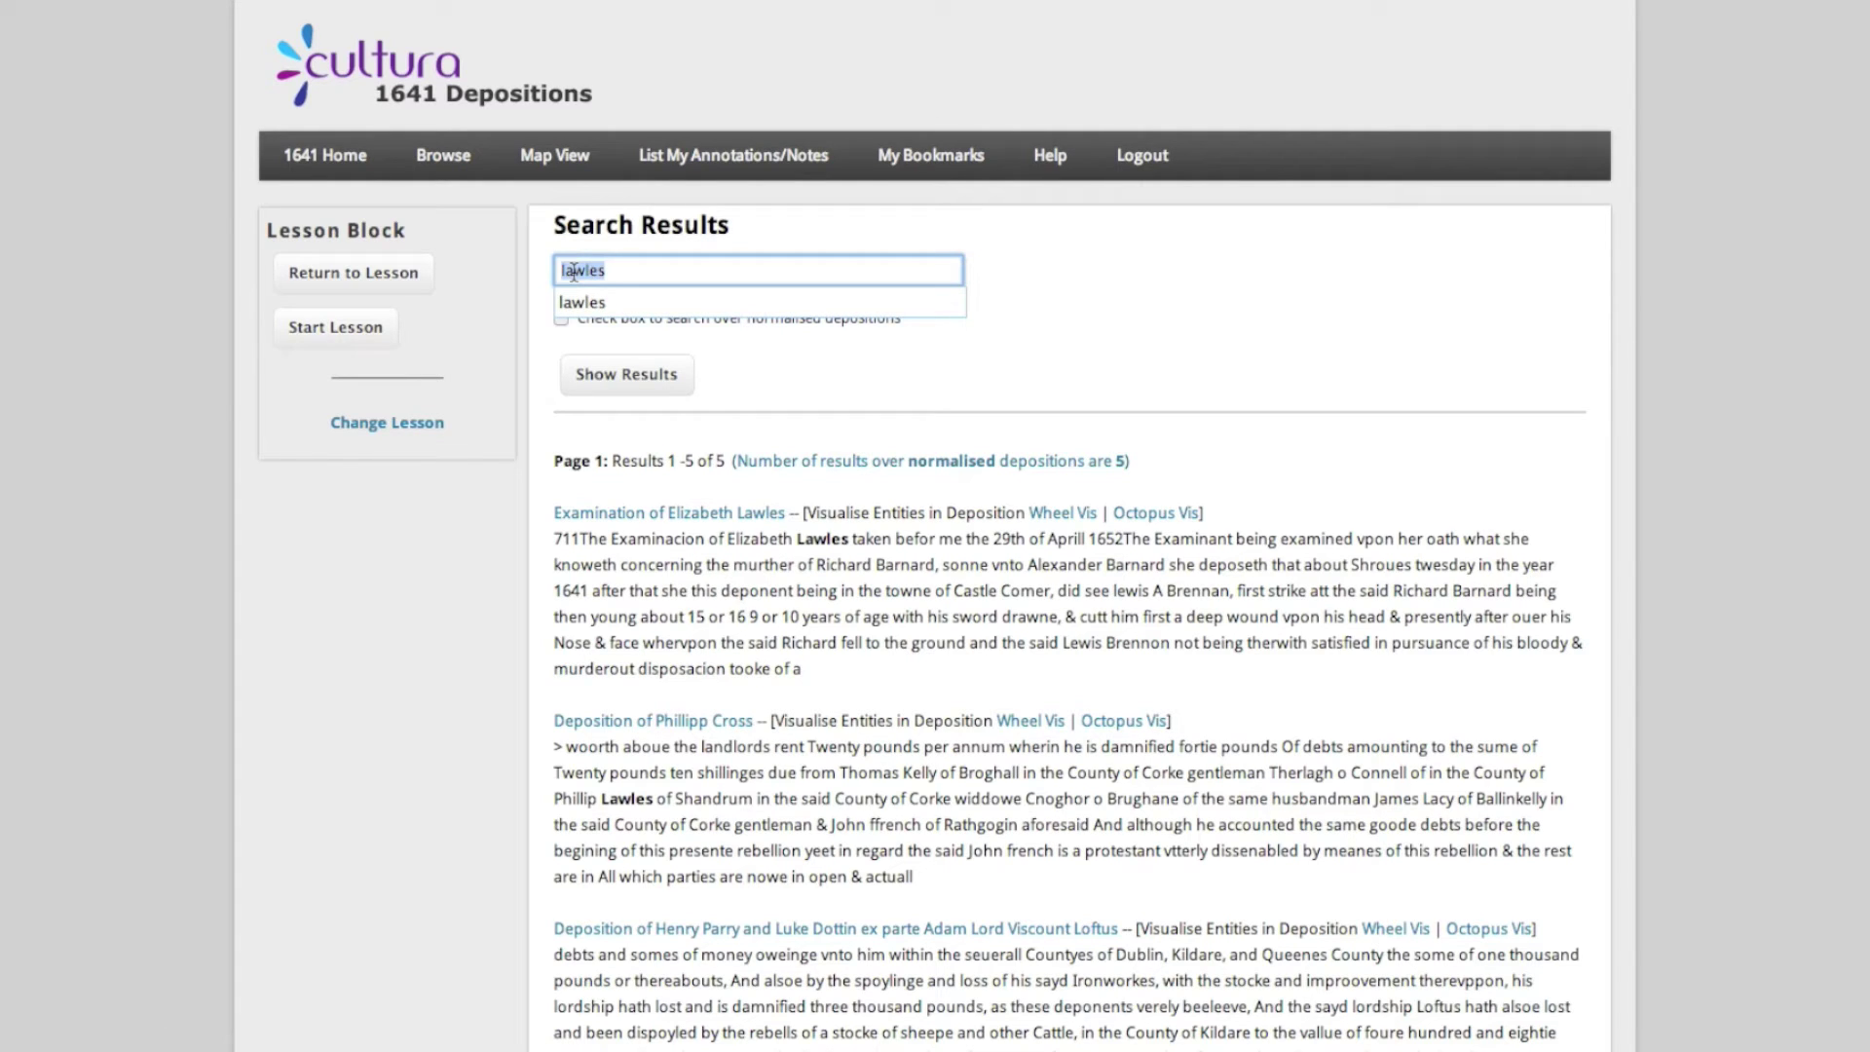
type("devil")
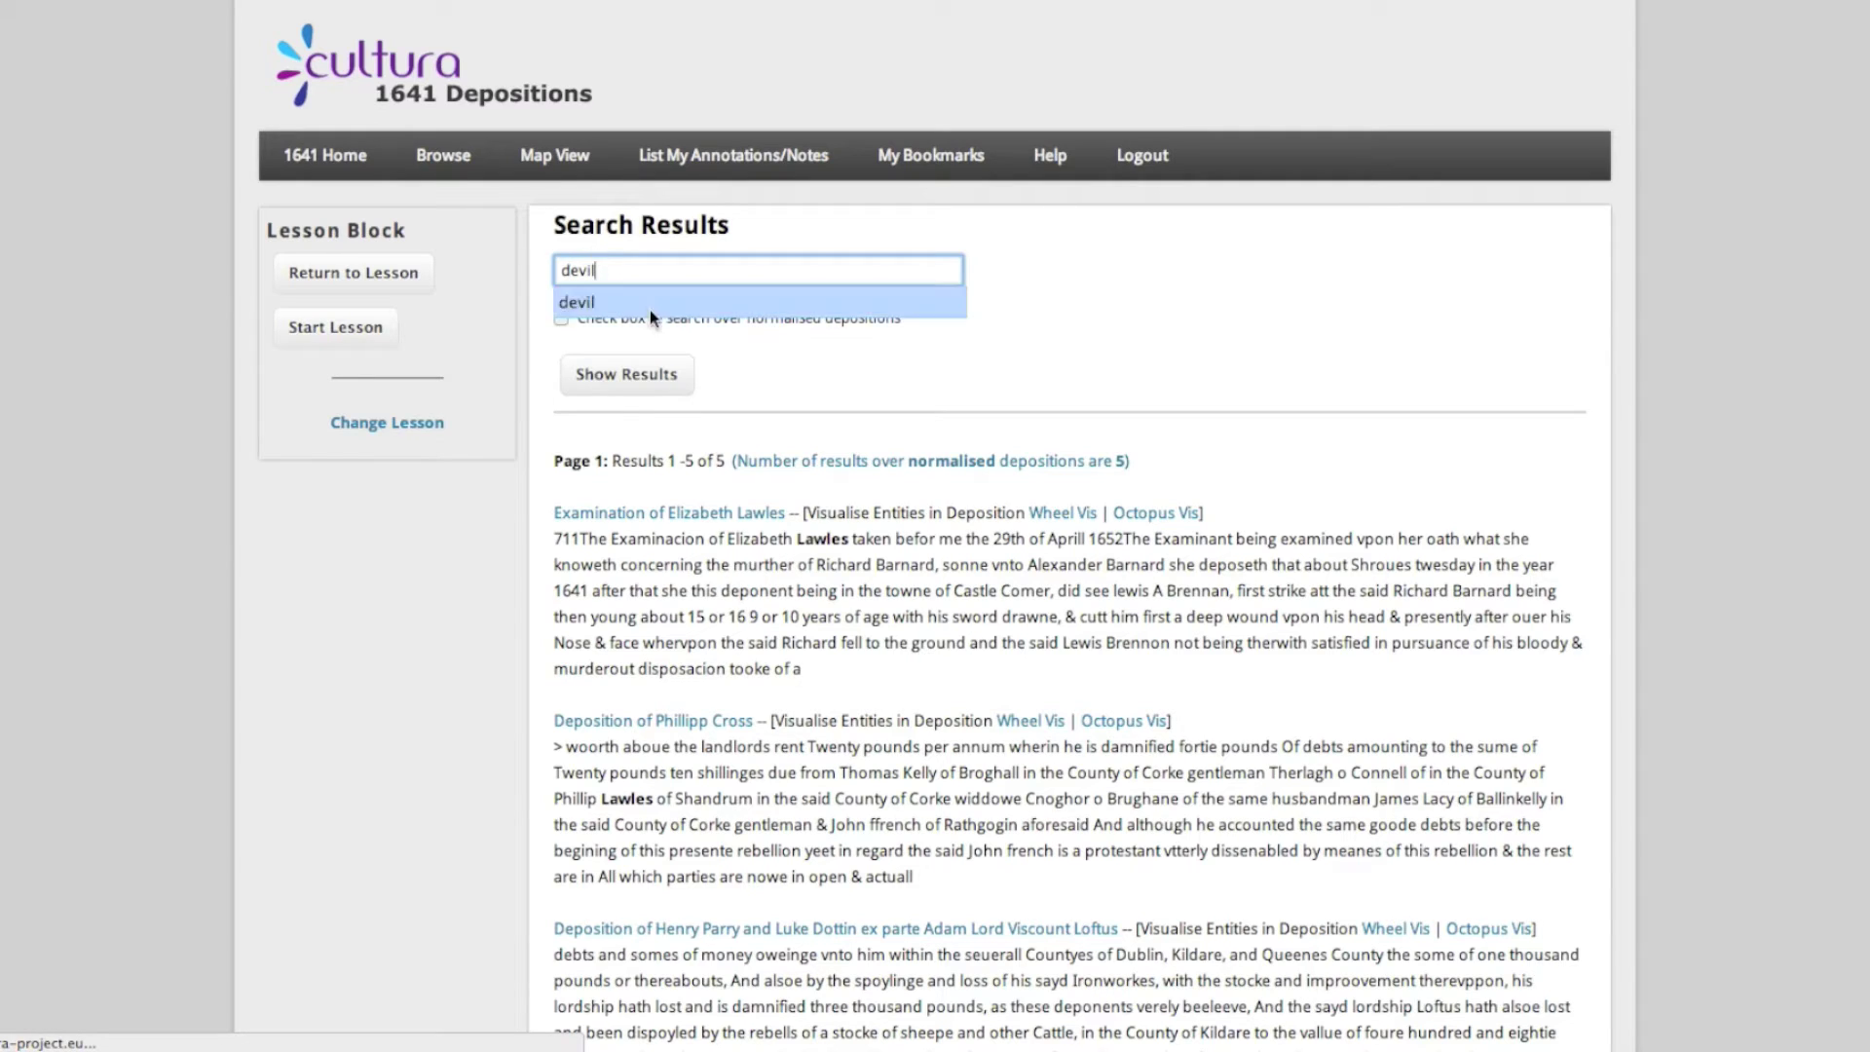
left_click(647, 372)
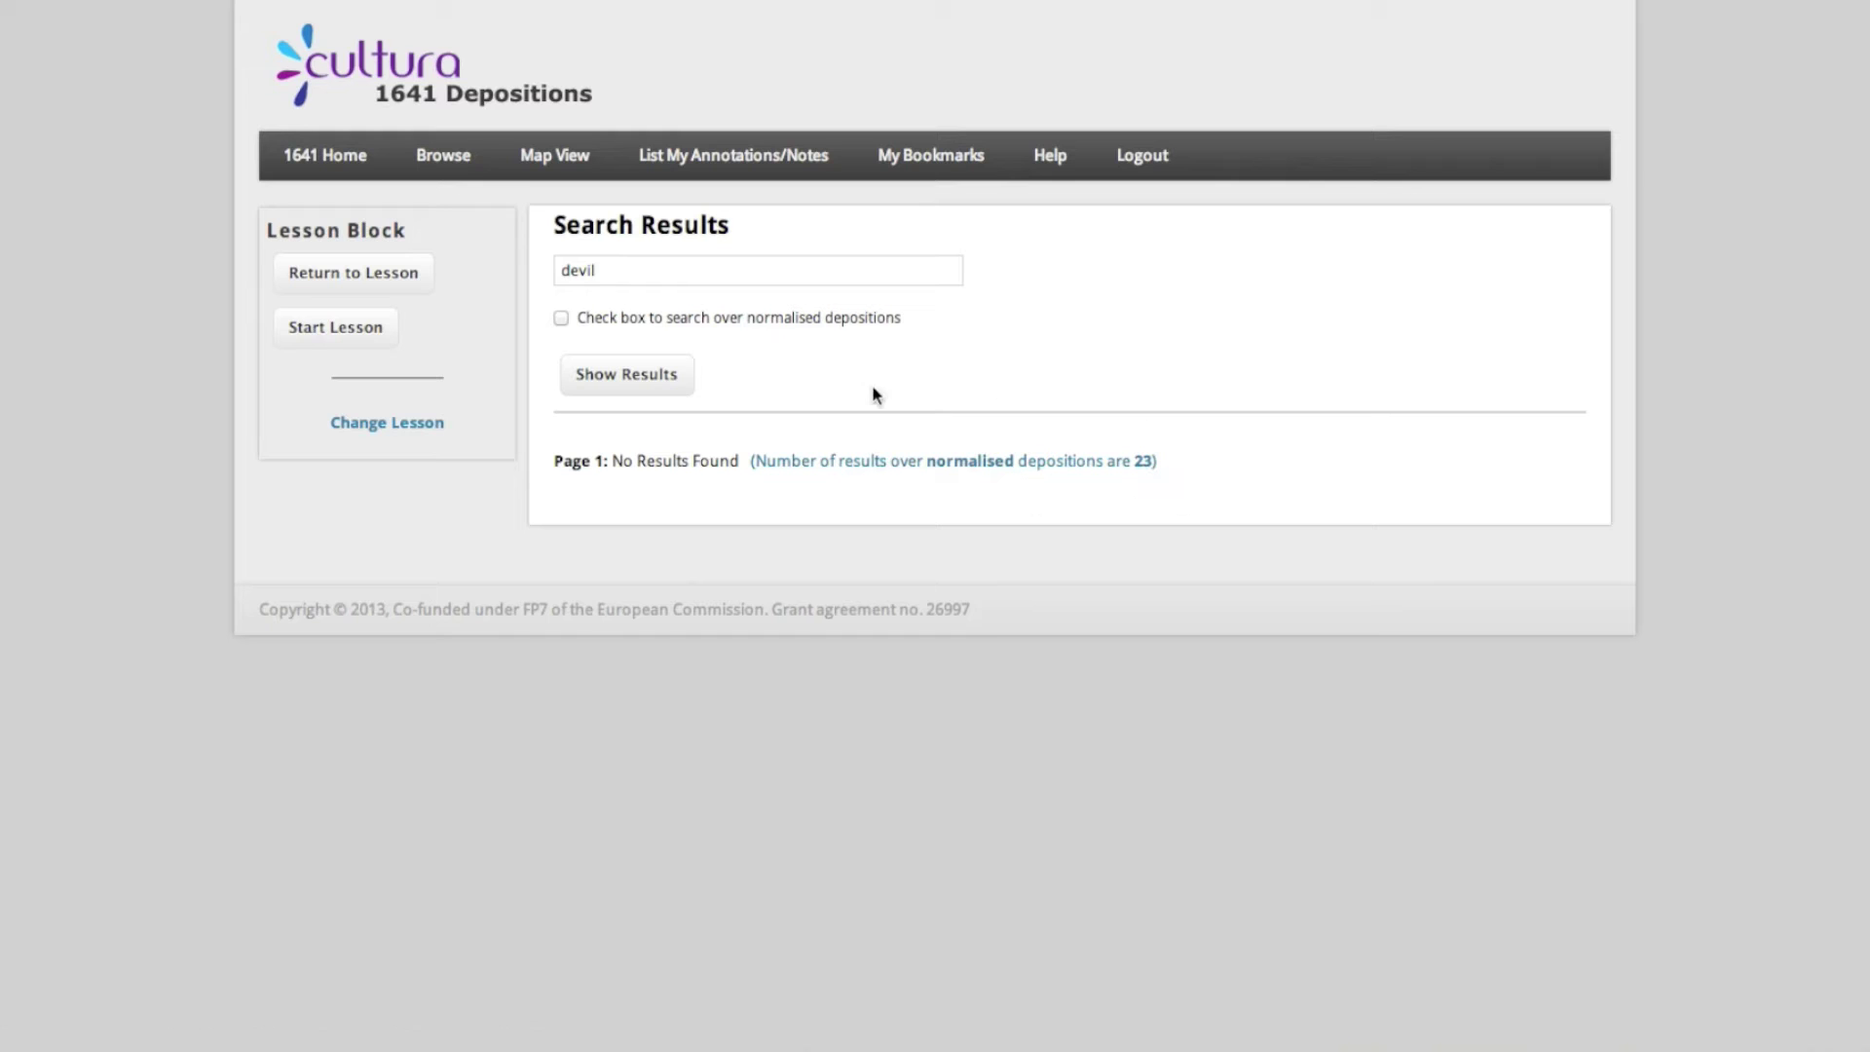
left_click(1022, 462)
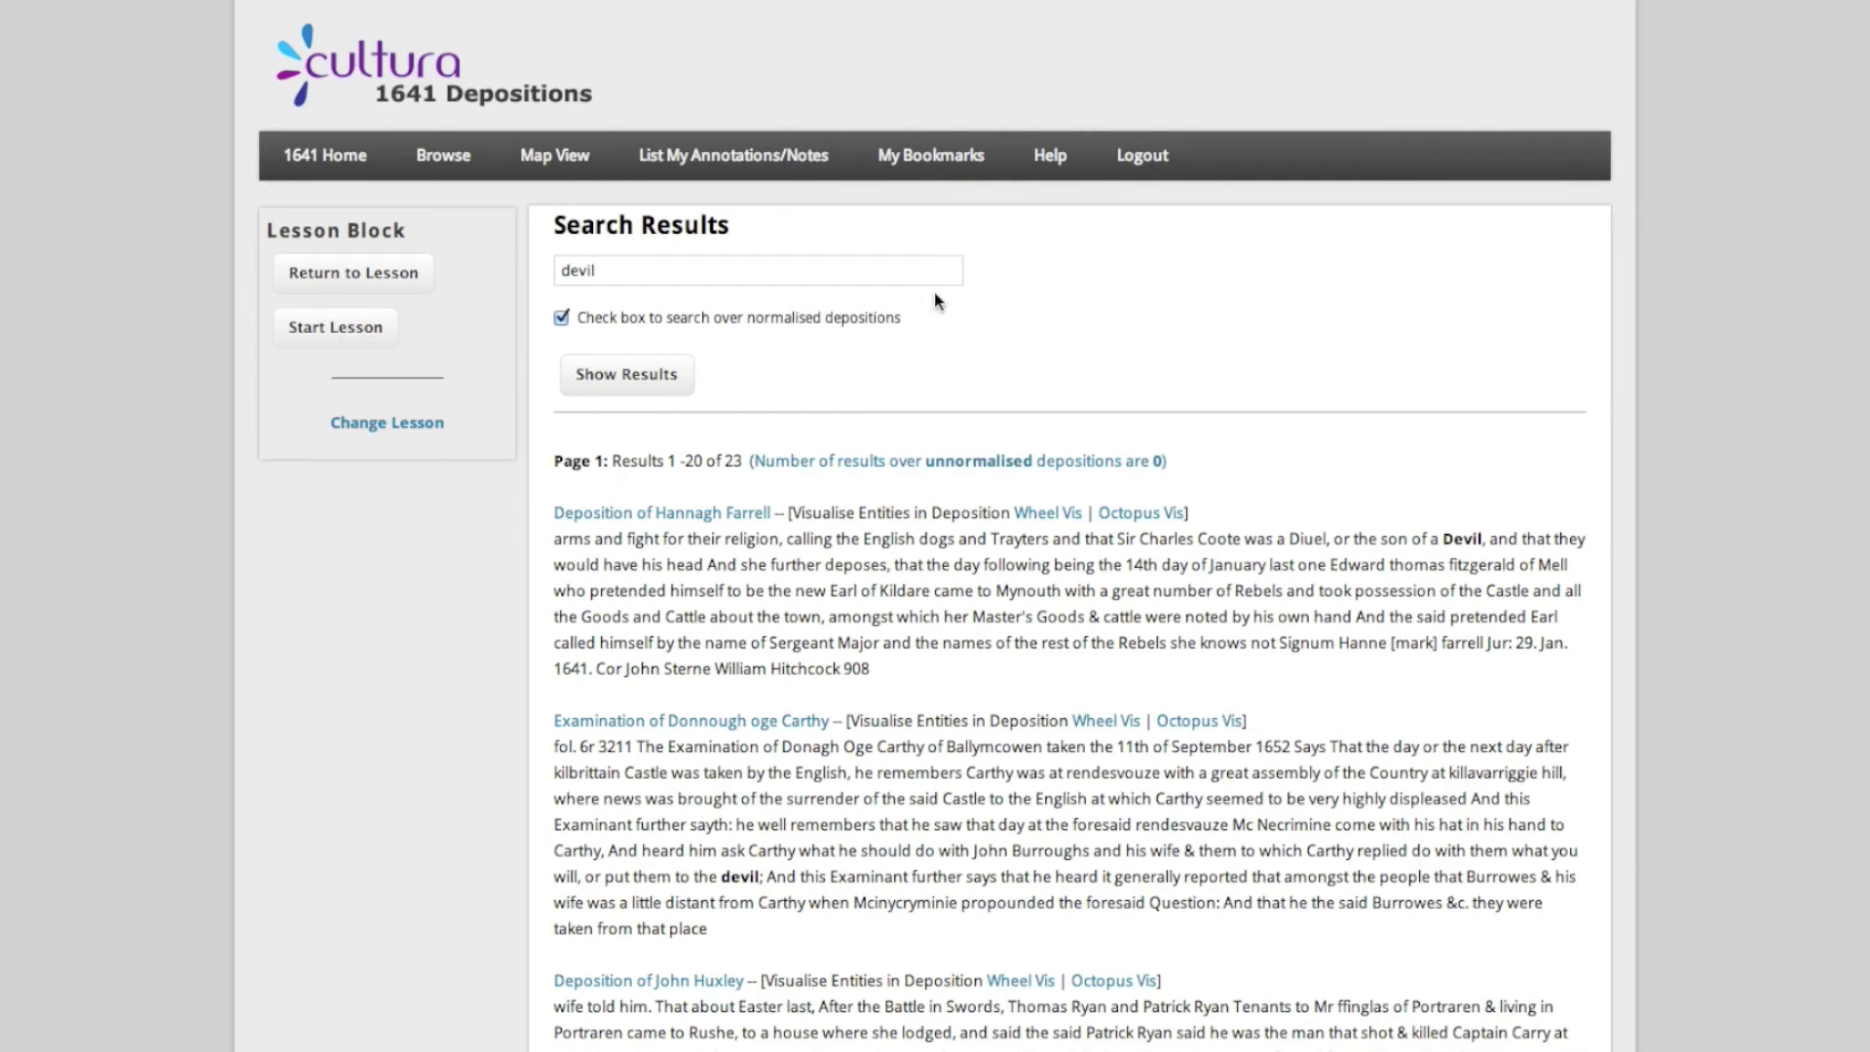
Open the first deposition in the results and highlight the passage containing the old spellings "Diuell" and "Diuill"
left_click(654, 519)
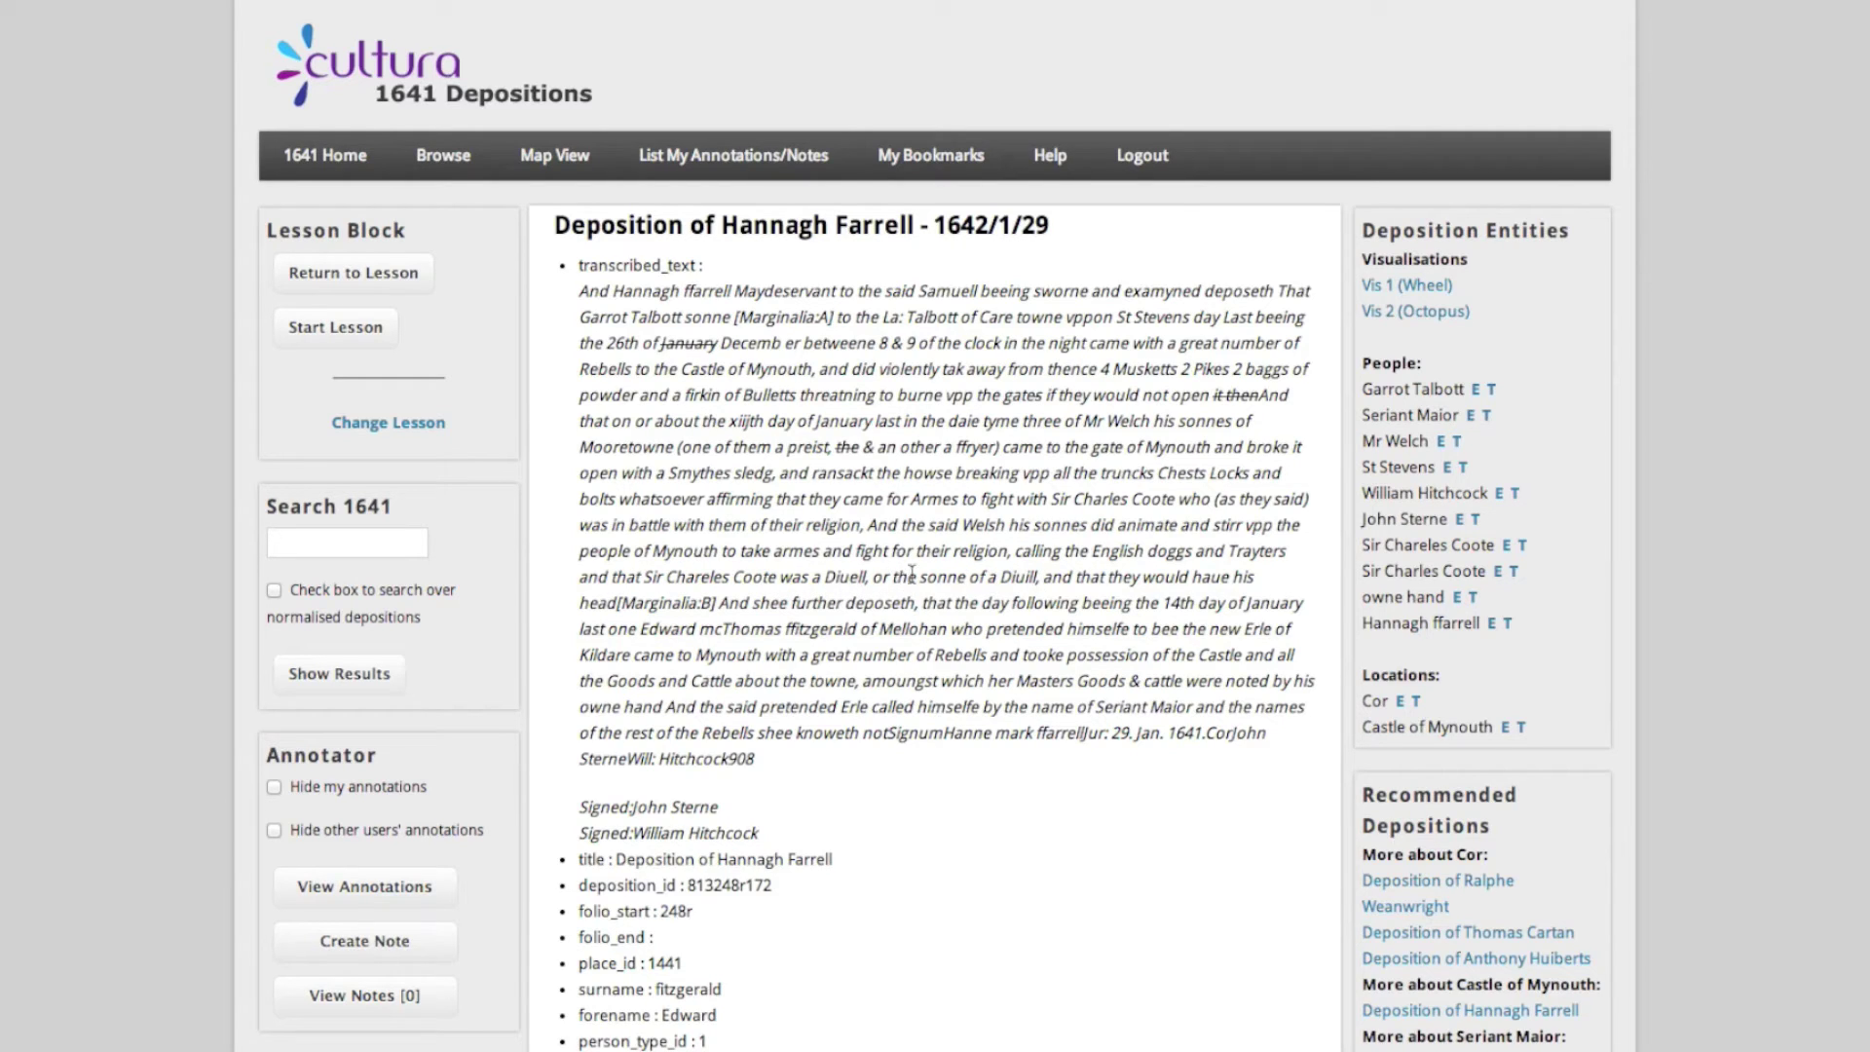
left_click_drag(823, 576, 1039, 577)
left_click(1050, 583)
Browse the full deposition list and filter it by the place cavan
left_click(443, 158)
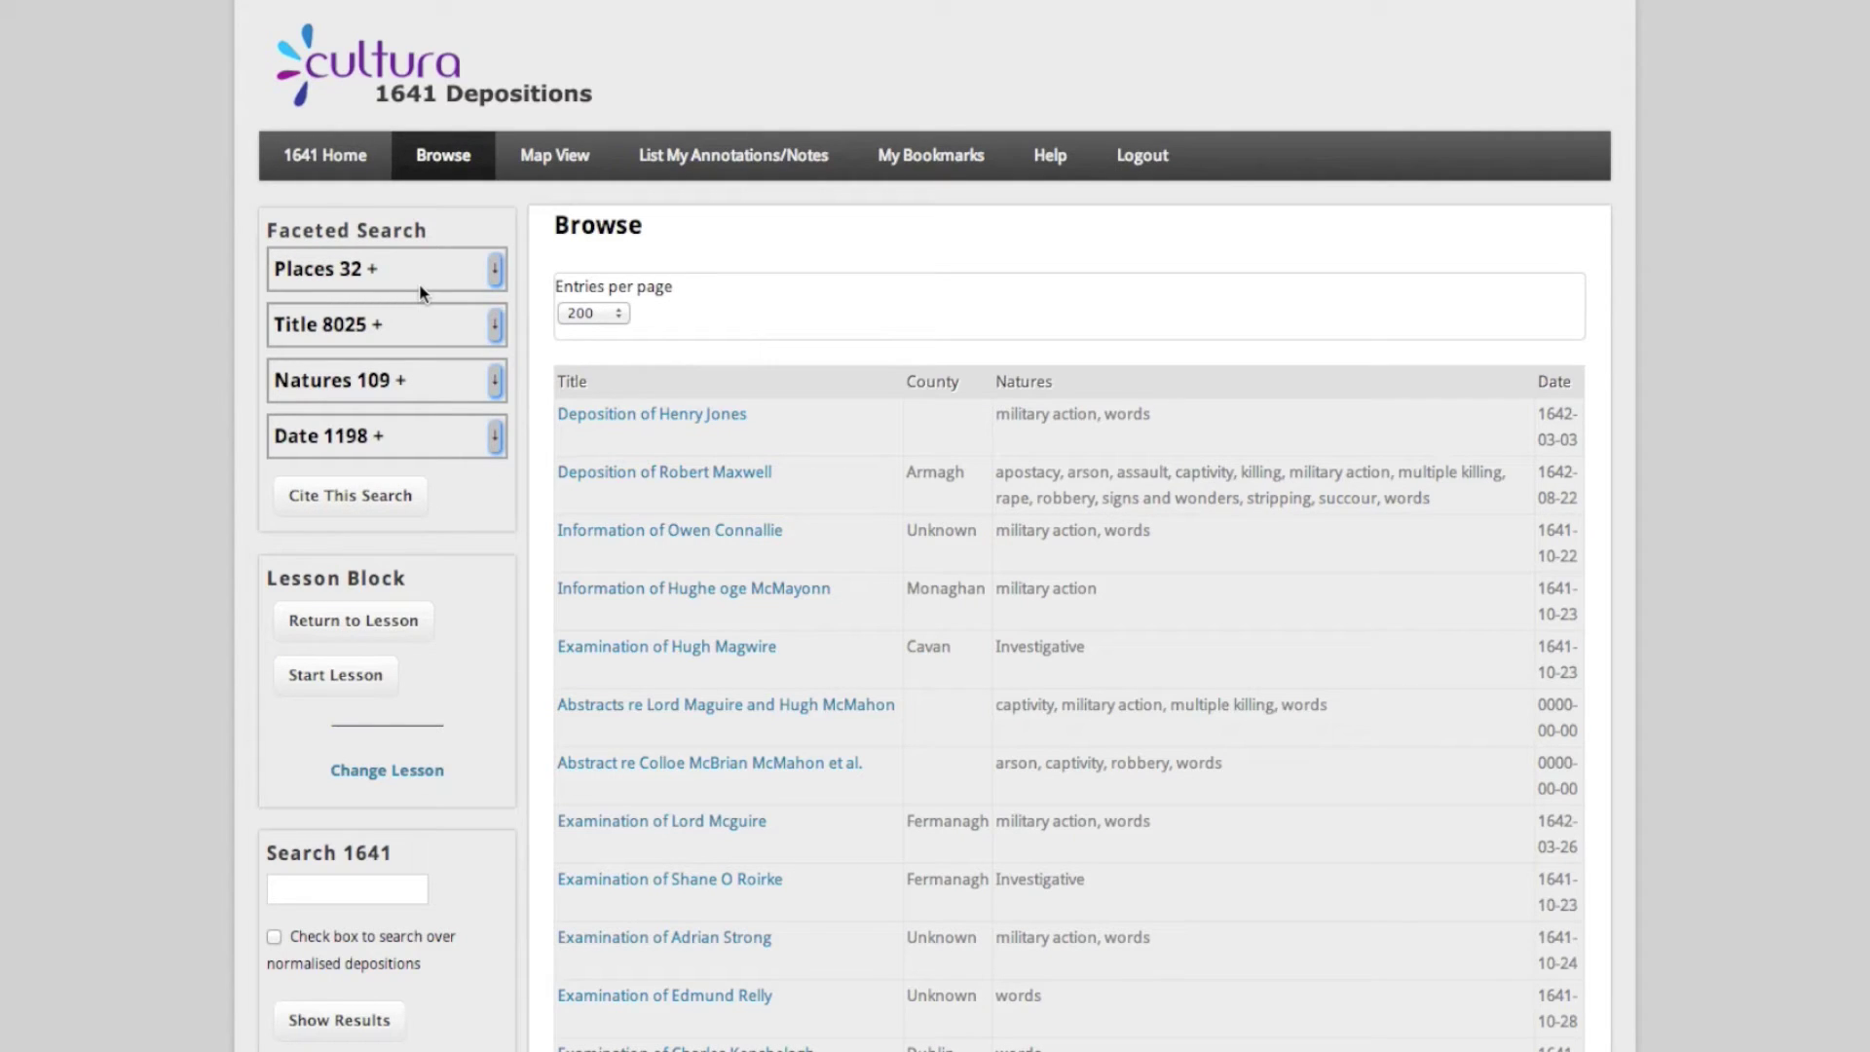
left_click(495, 268)
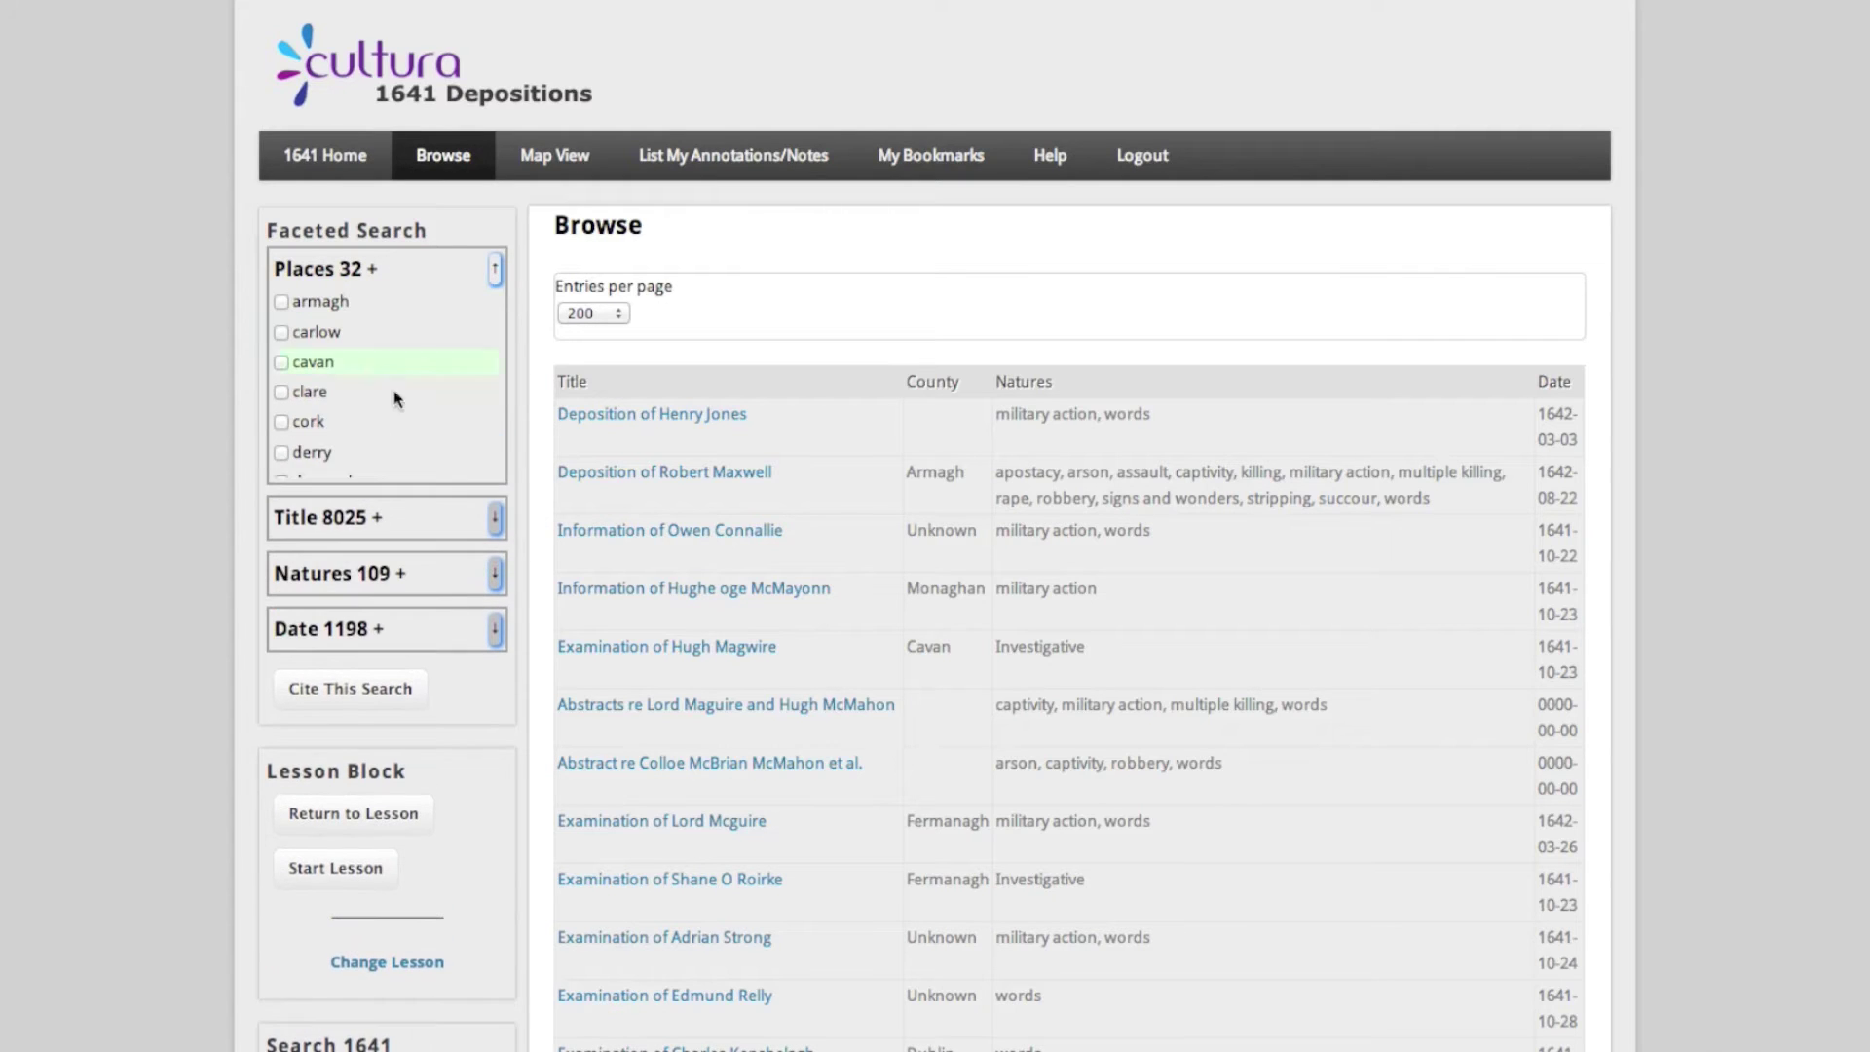
left_click(281, 364)
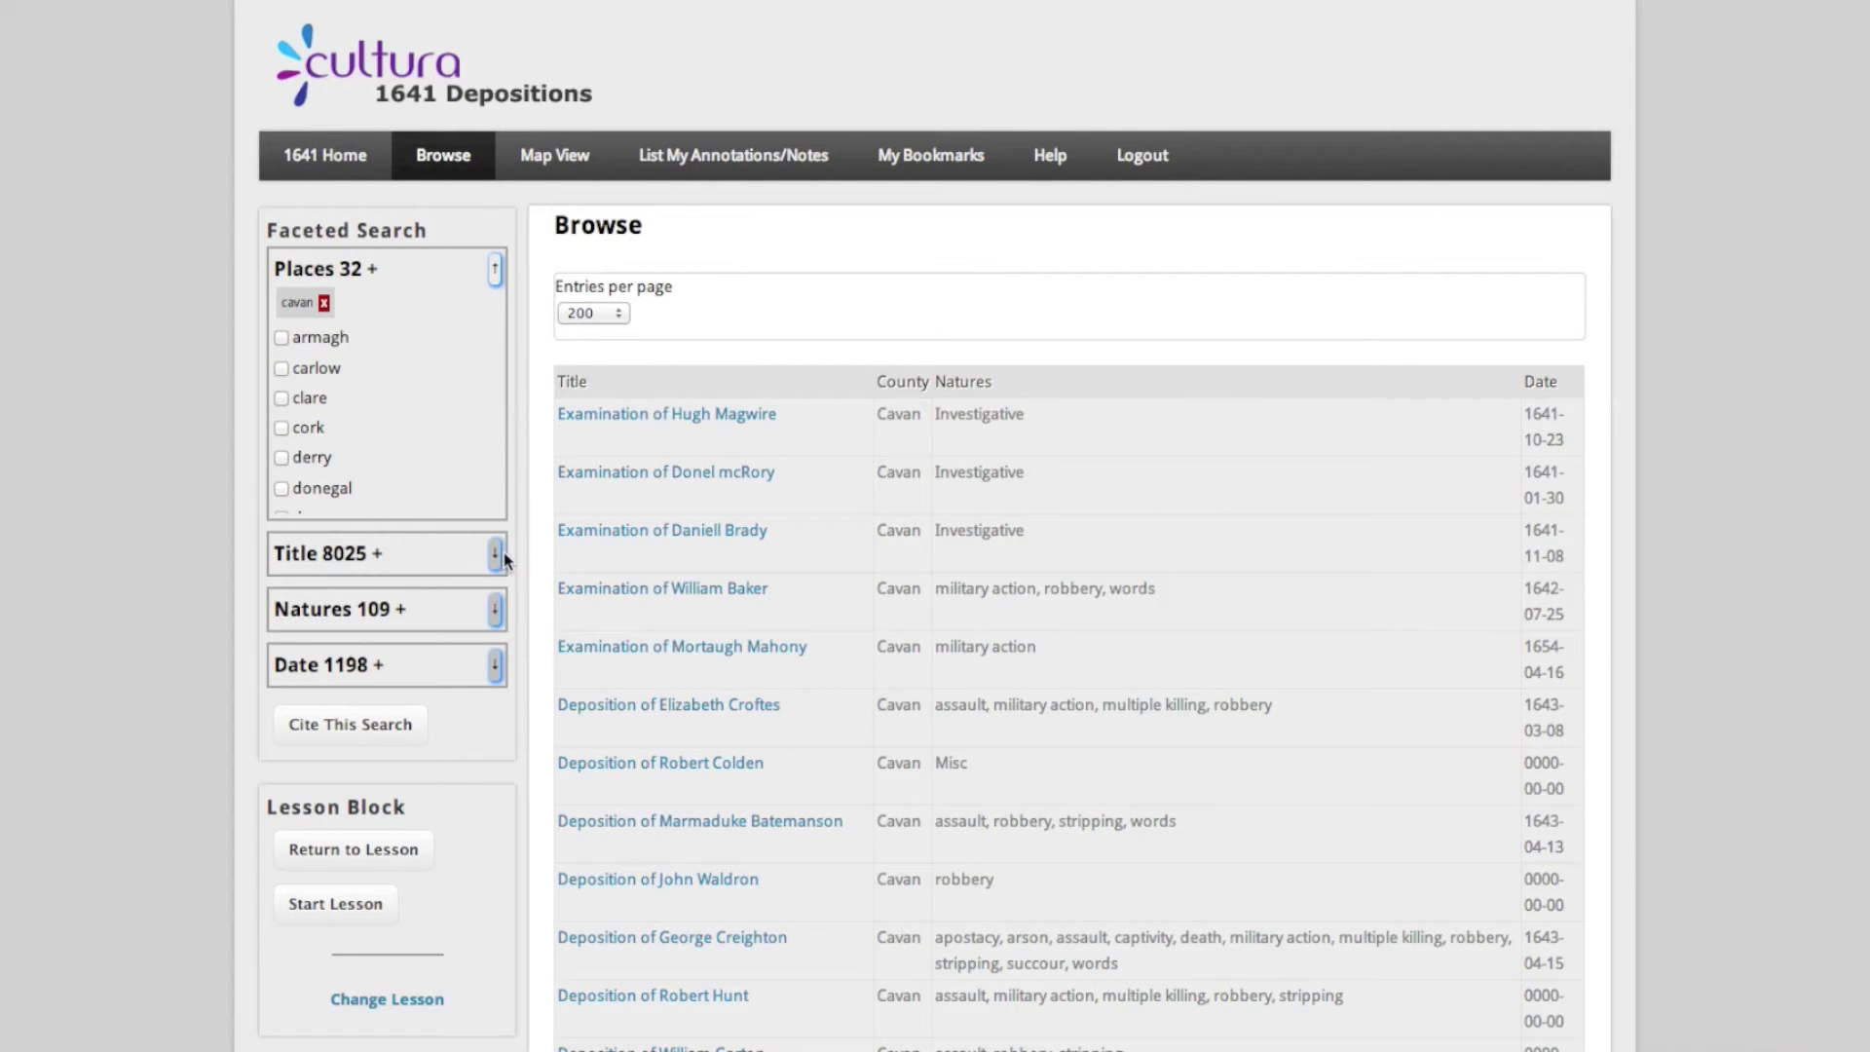
Narrow the Cavan depositions to the nature apostacy, dropping the arrest filter, and review the filtered list
left_click(497, 610)
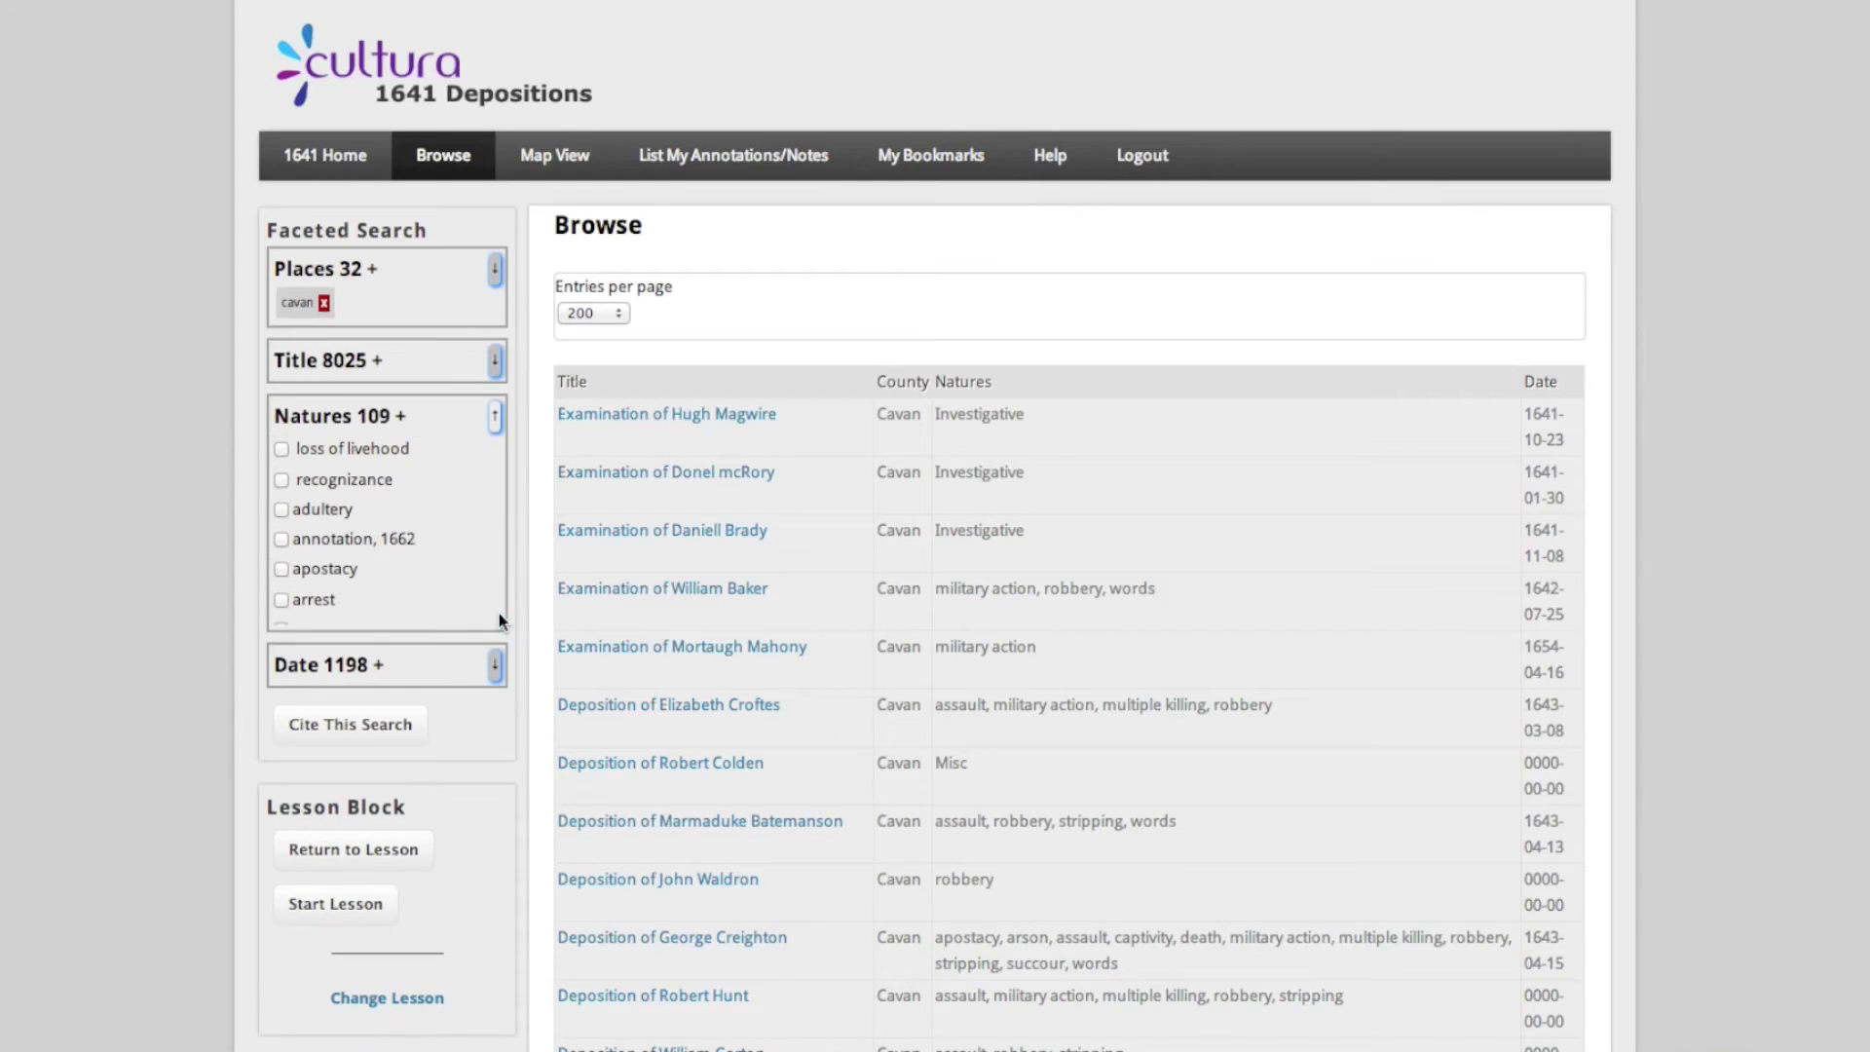
left_click(281, 600)
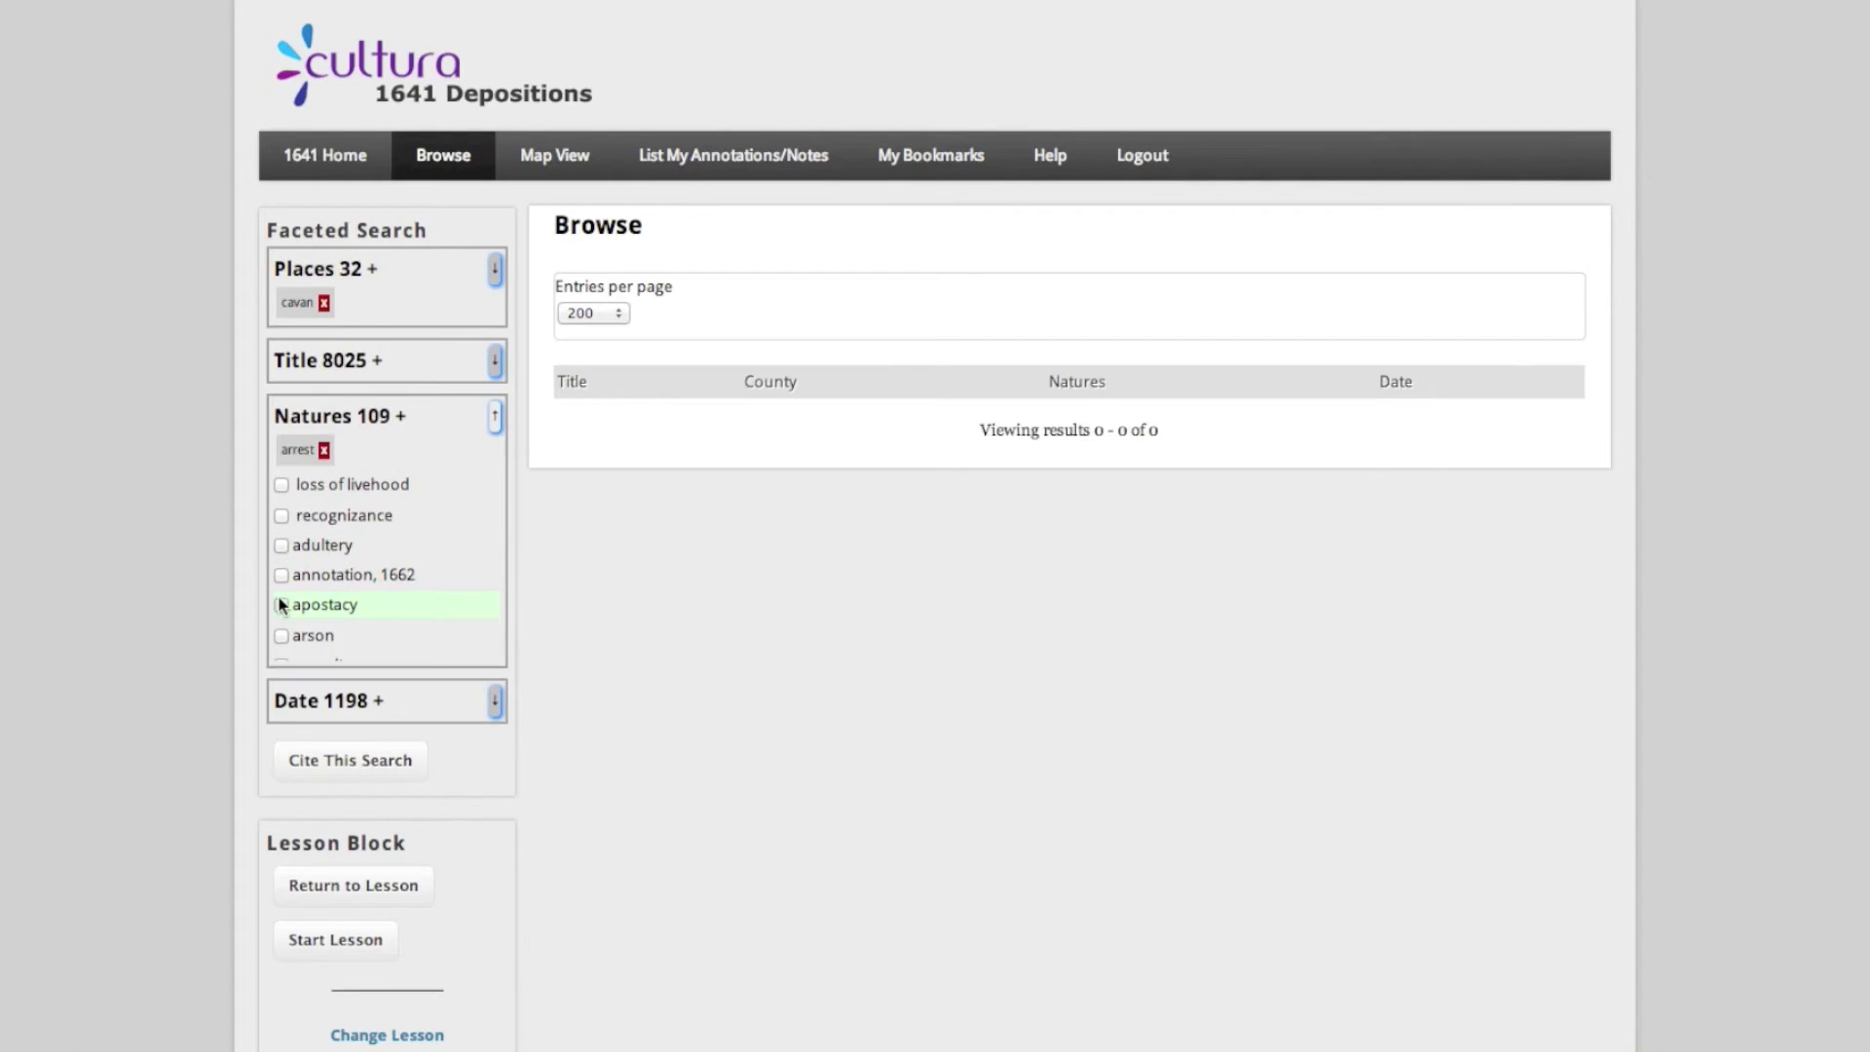
left_click(324, 450)
left_click(282, 572)
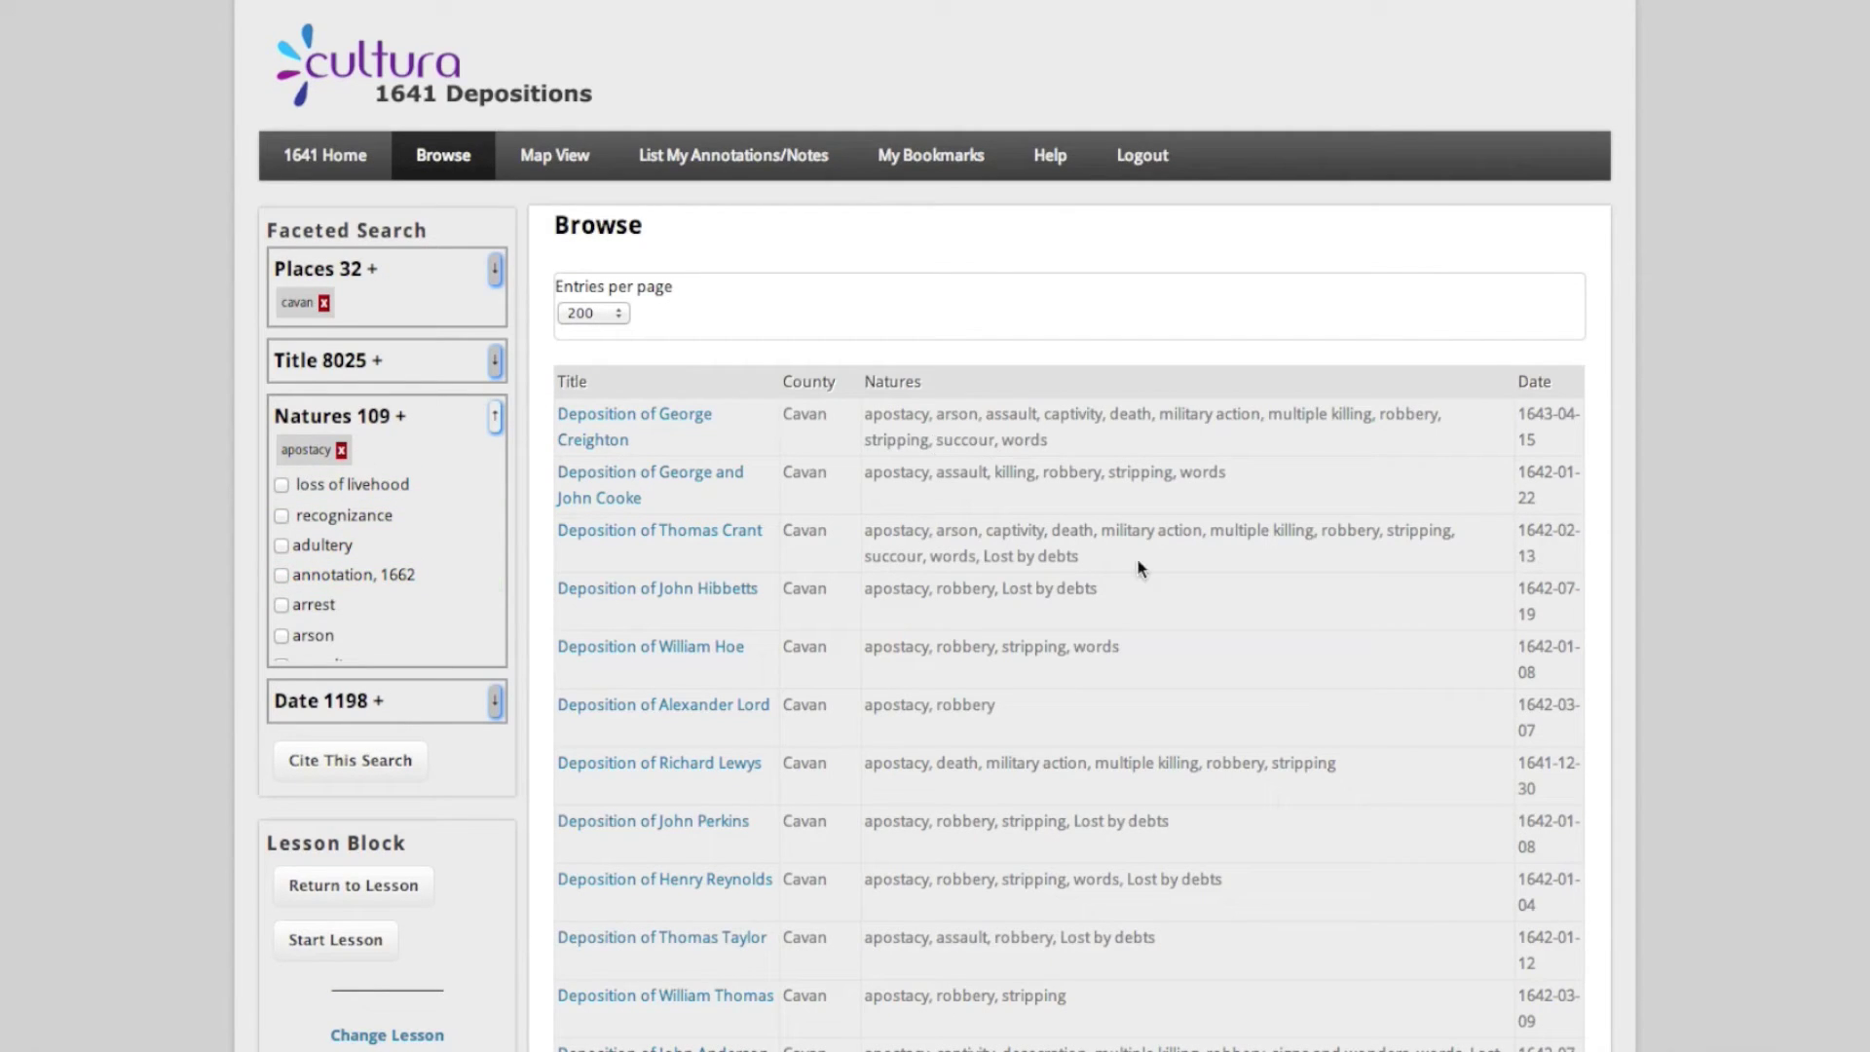
scroll(1141, 567, "down", 9)
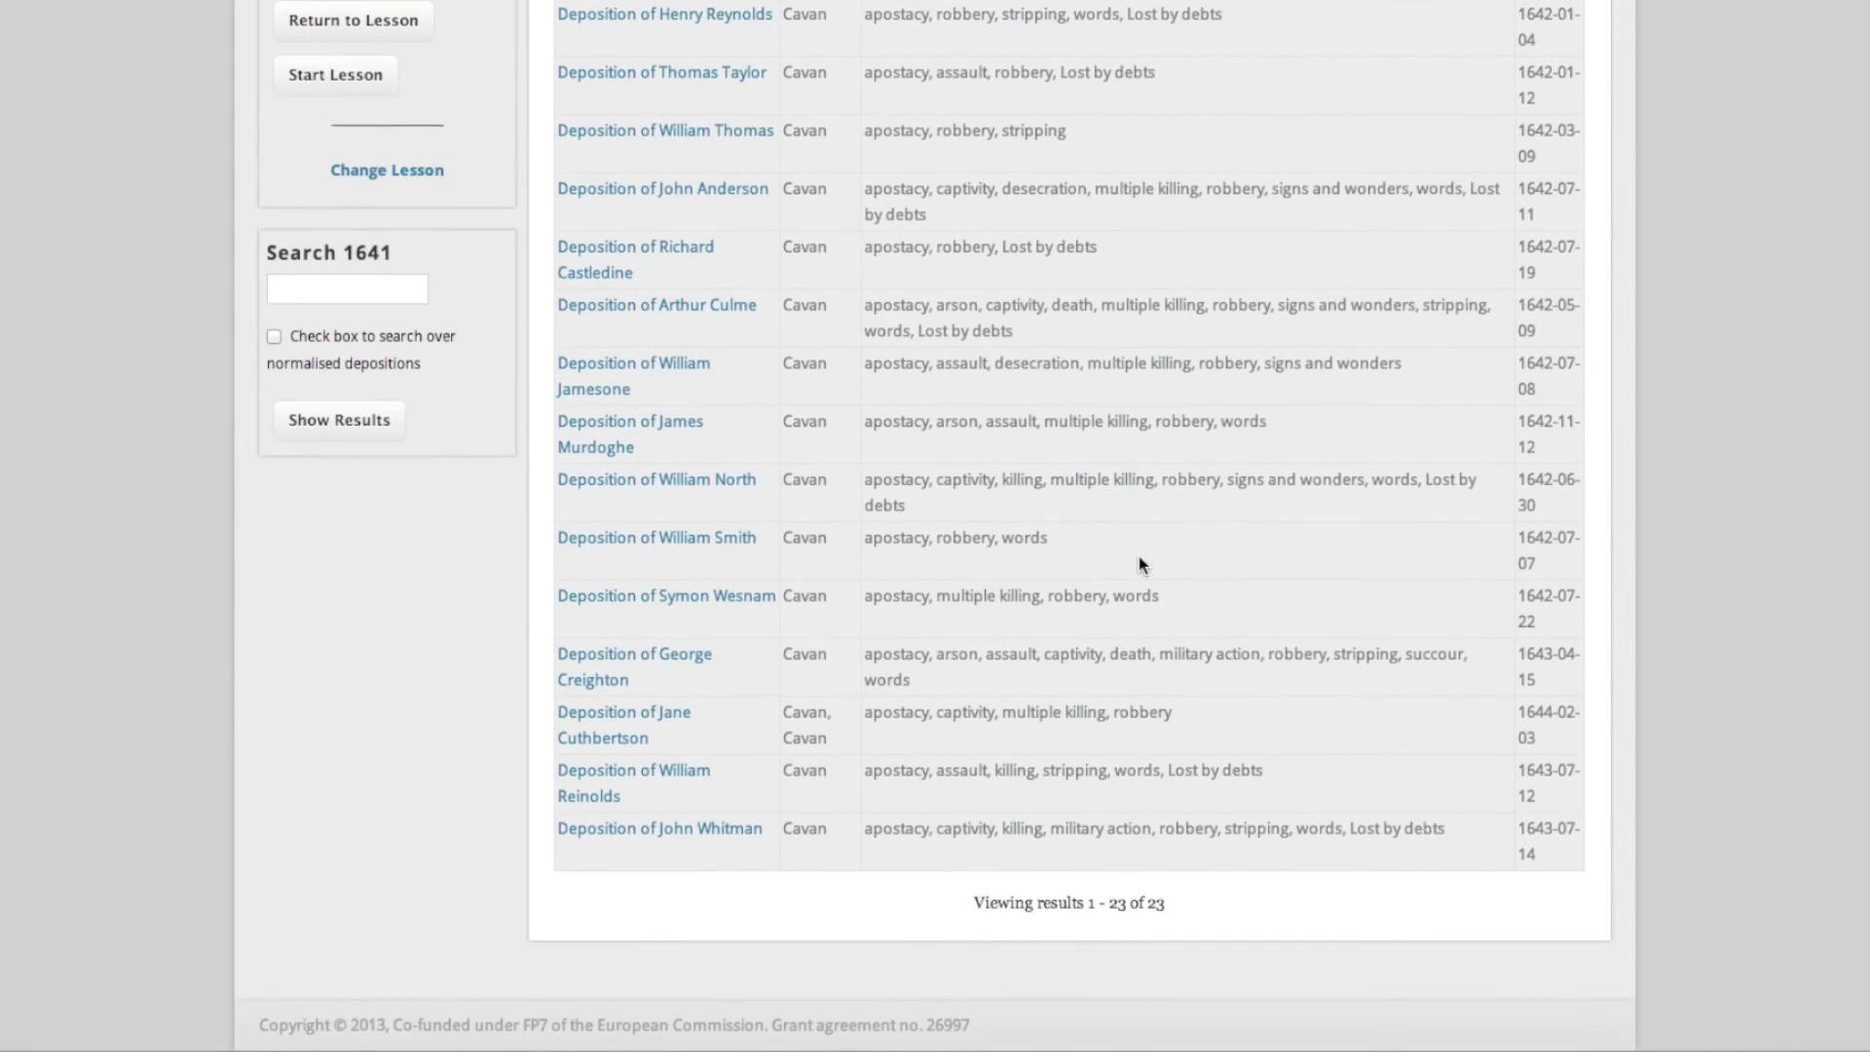
scroll(1142, 567, "up", 6)
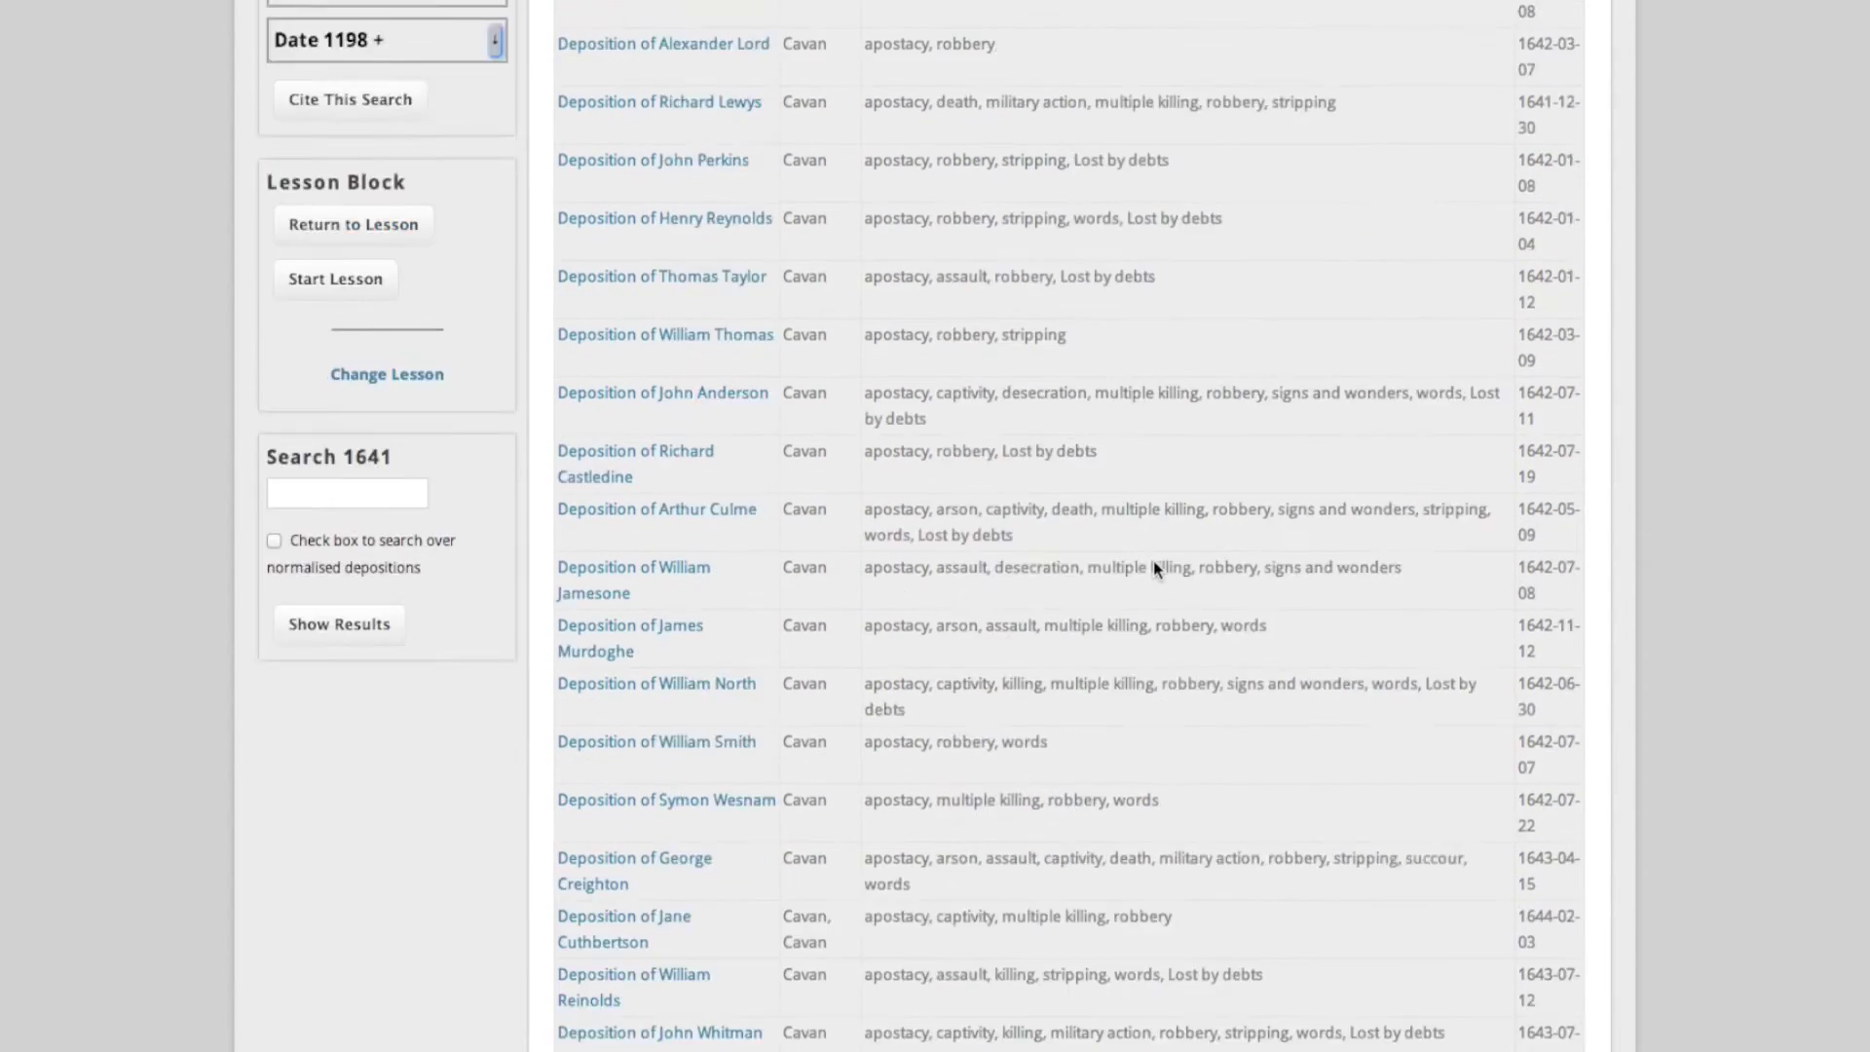
scroll(1152, 562, "up", 3)
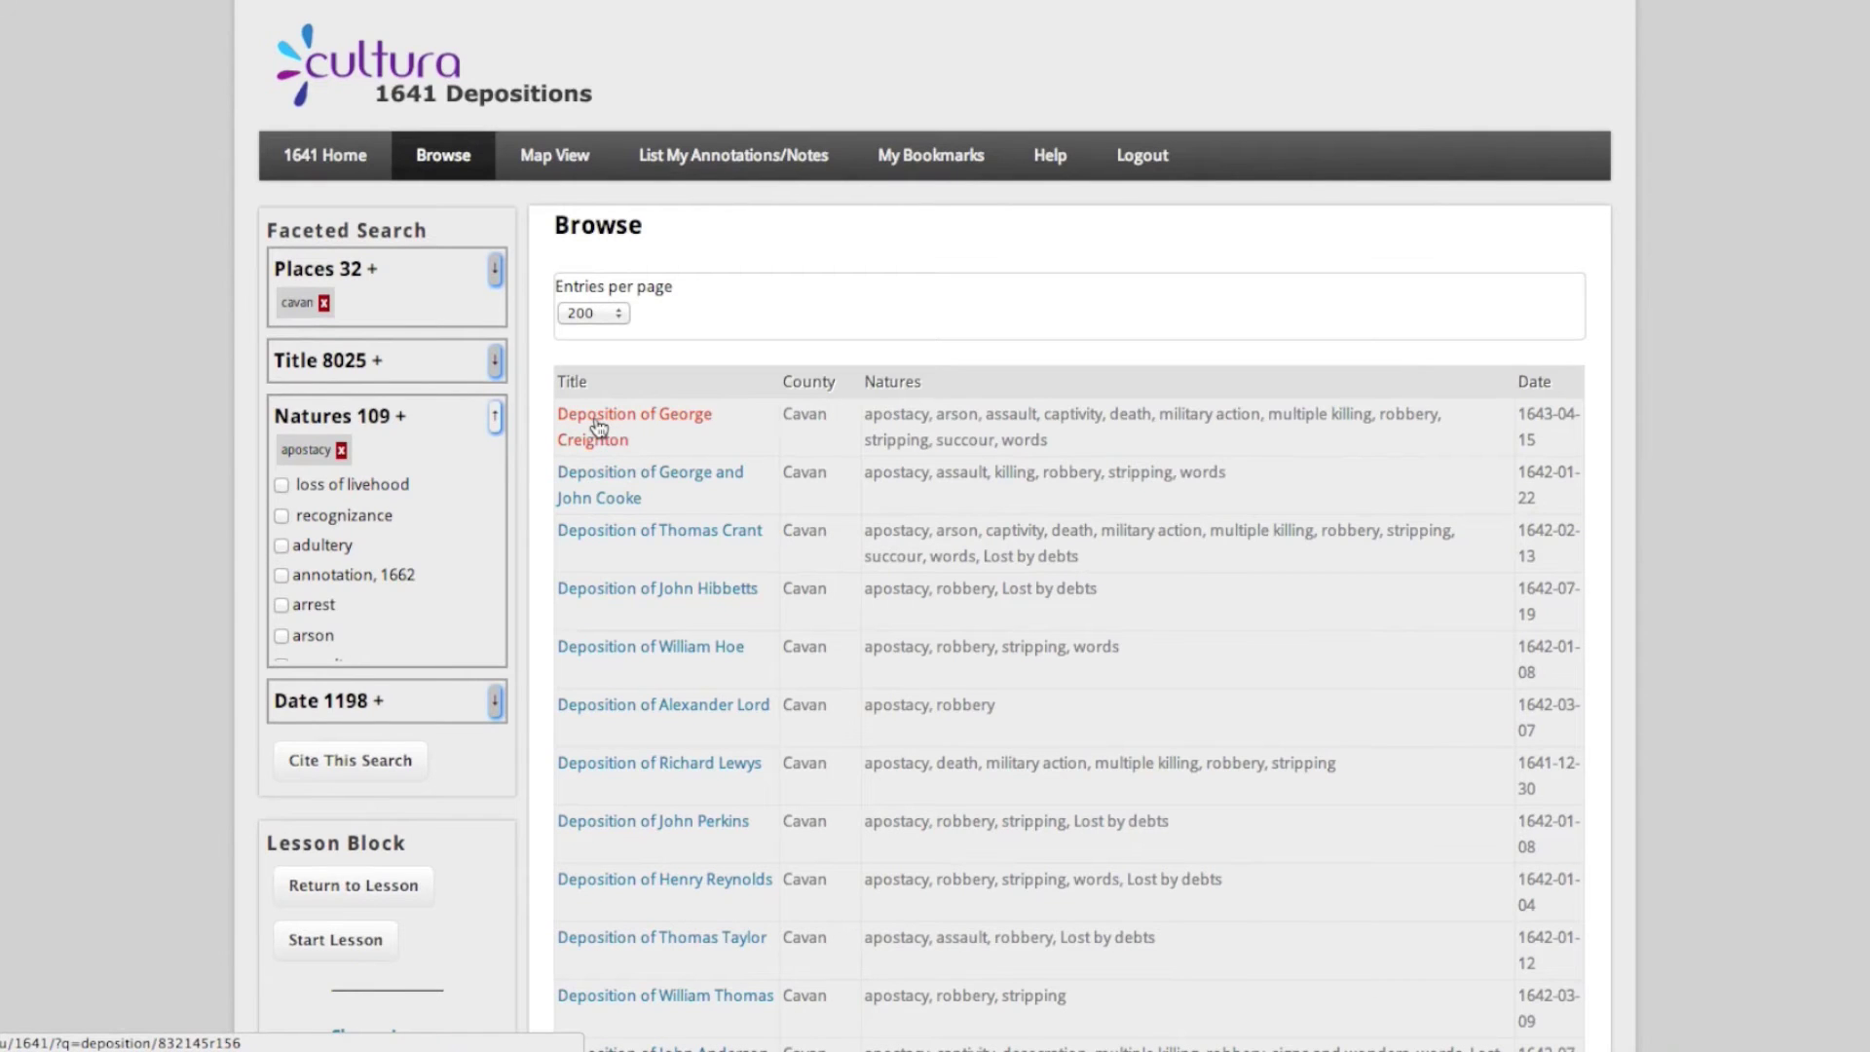
Switch to the map of depositions and filter it by the county Cavan
left_click(557, 163)
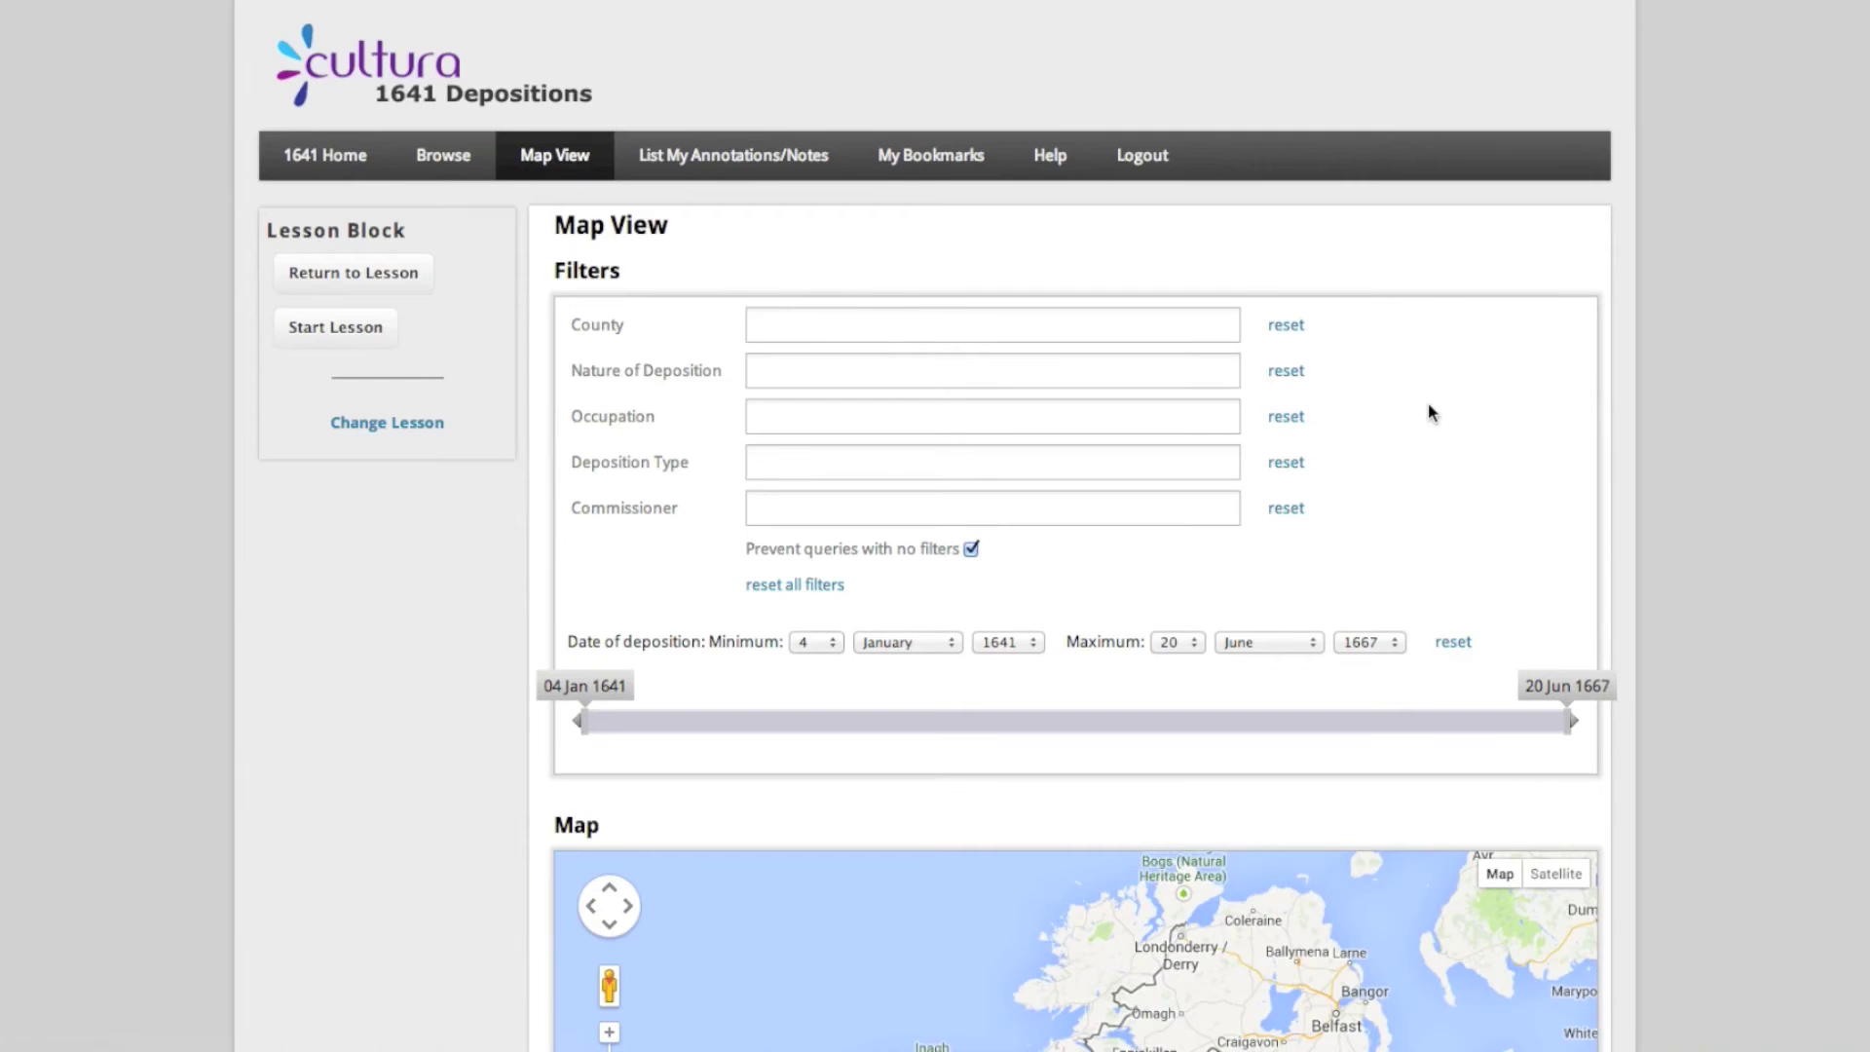
scroll(1428, 401, "down", 1)
left_click(859, 276)
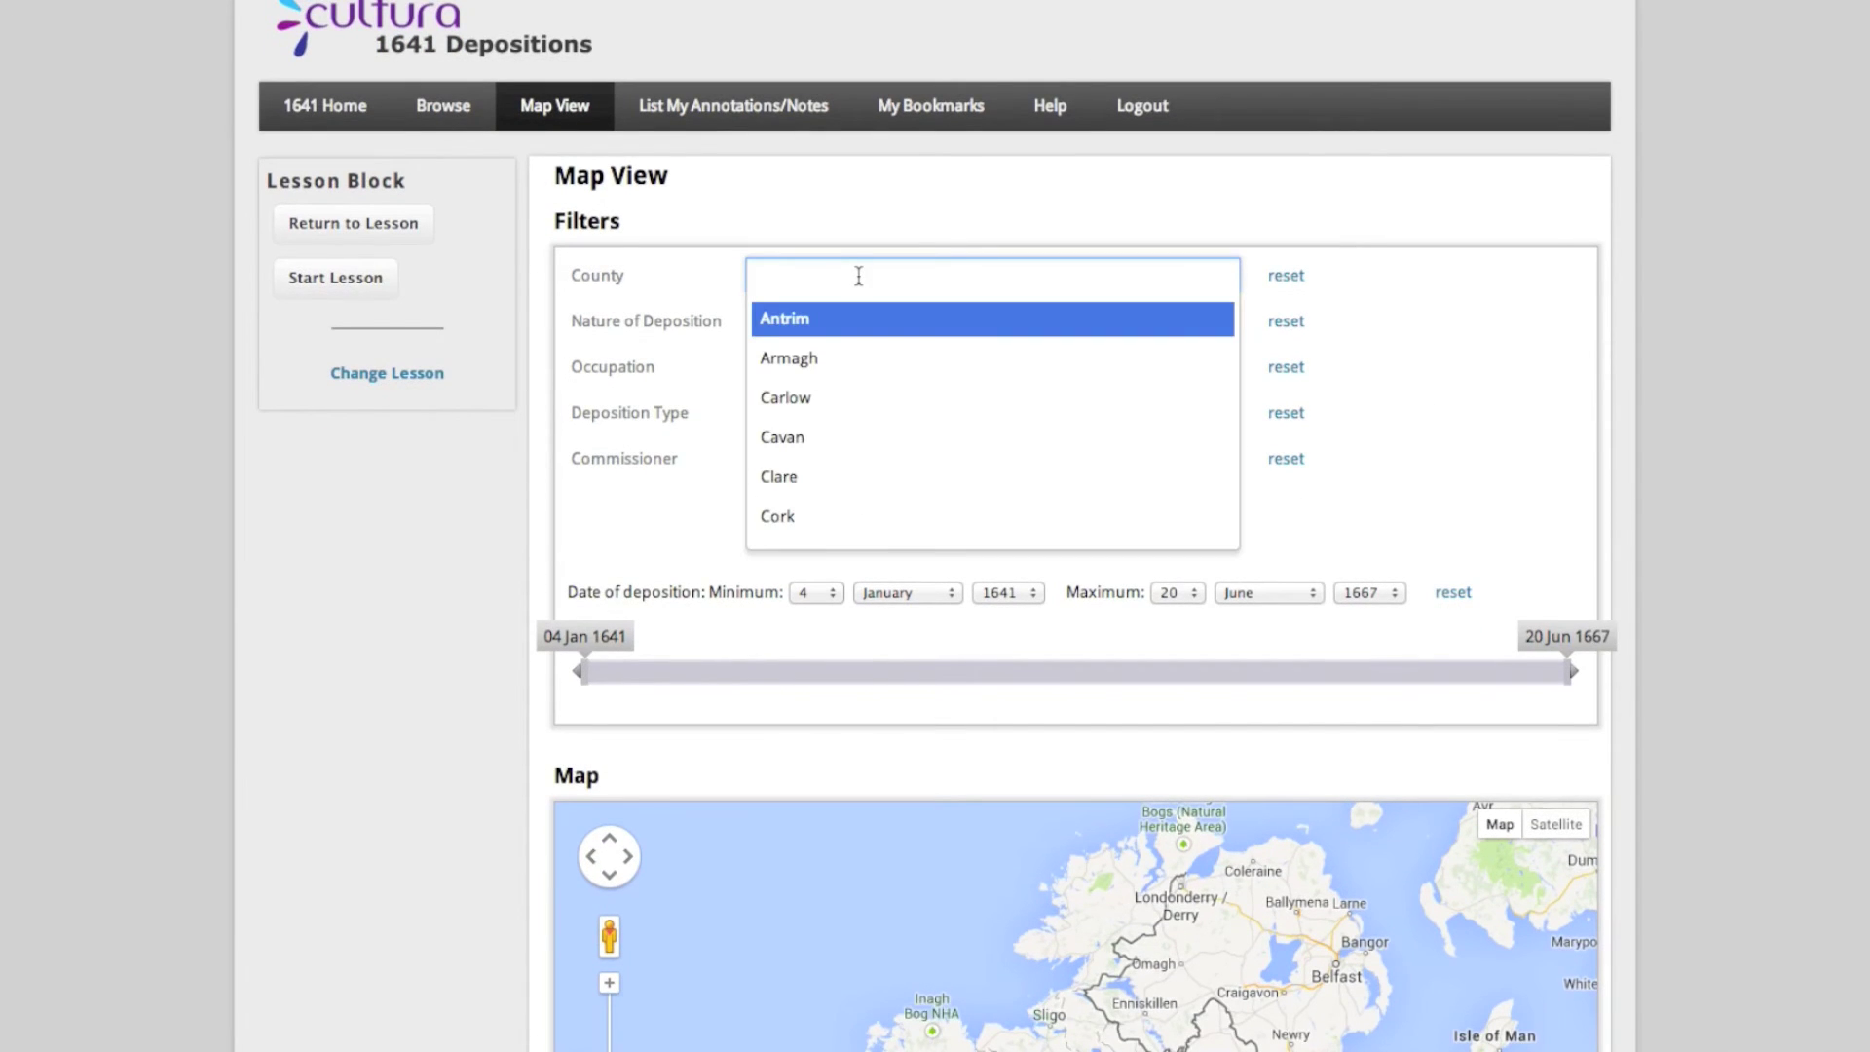
left_click(818, 436)
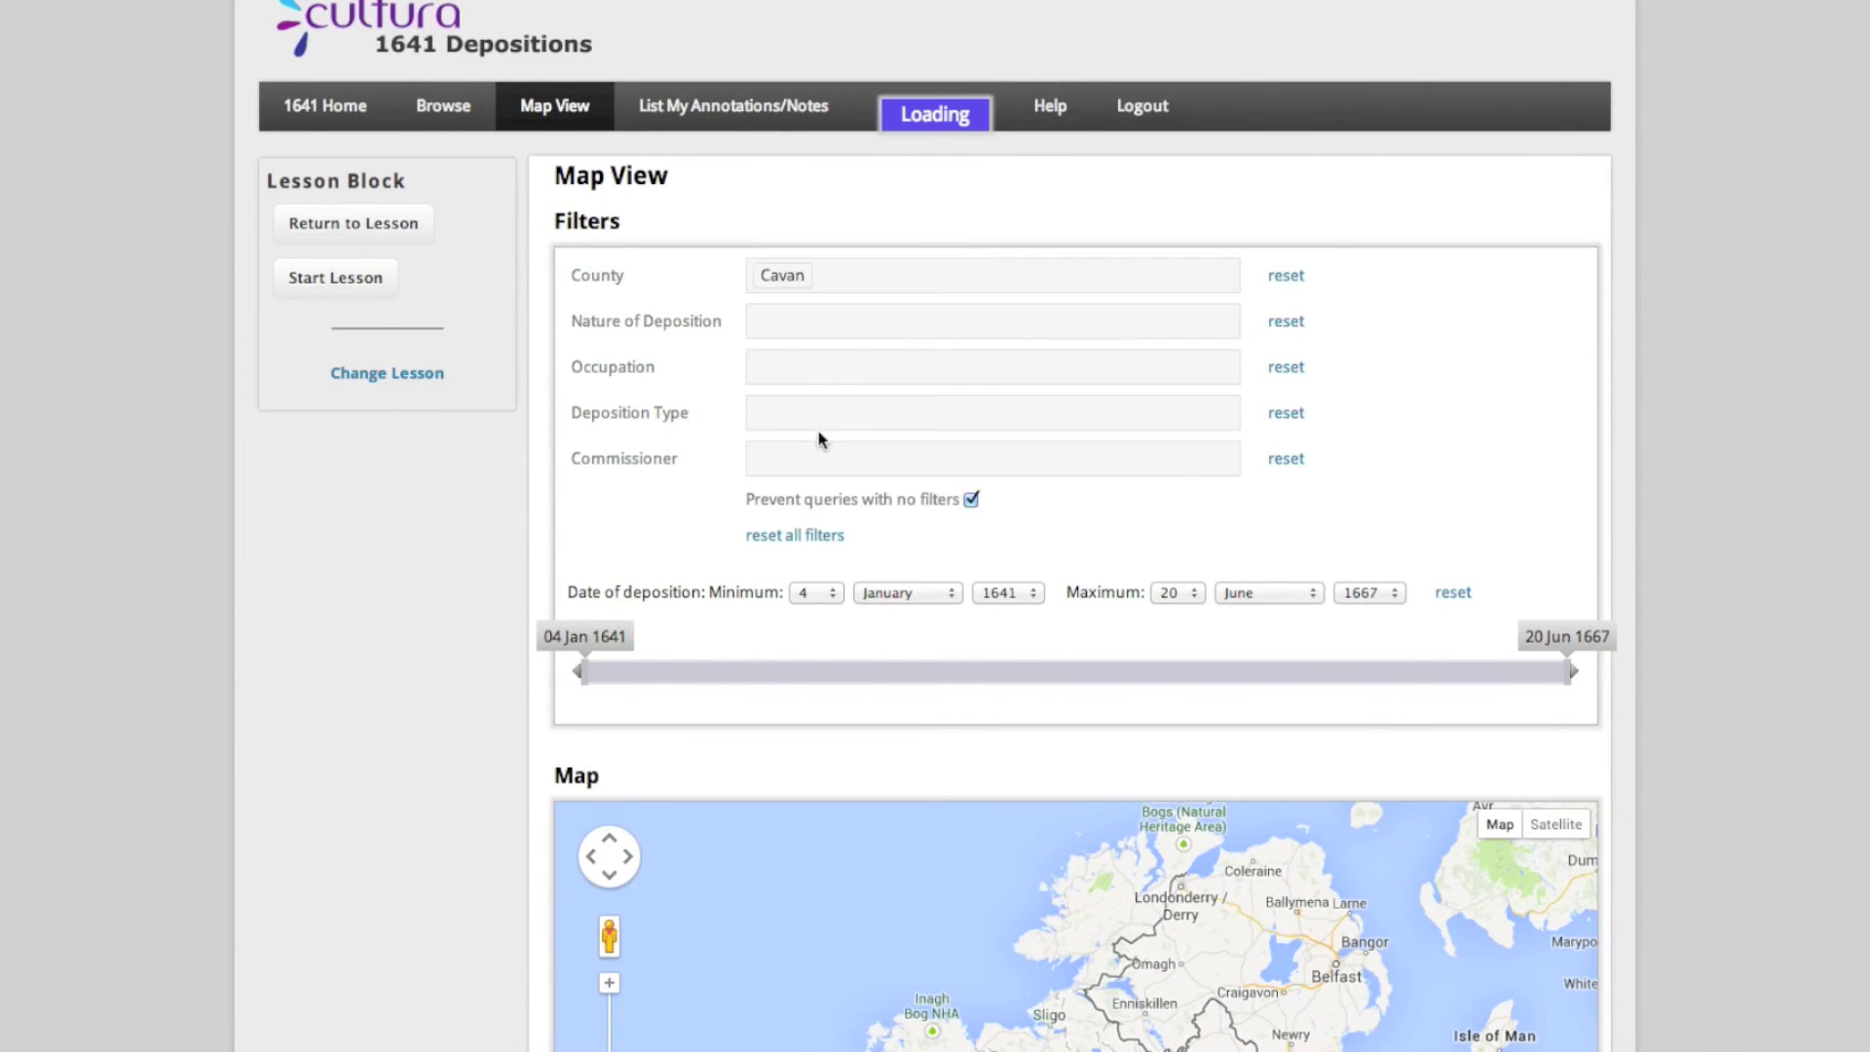
Zoom the map in on the Cavan markers and open the list of depositions for Belturbut
scroll(1582, 446, "down", 3)
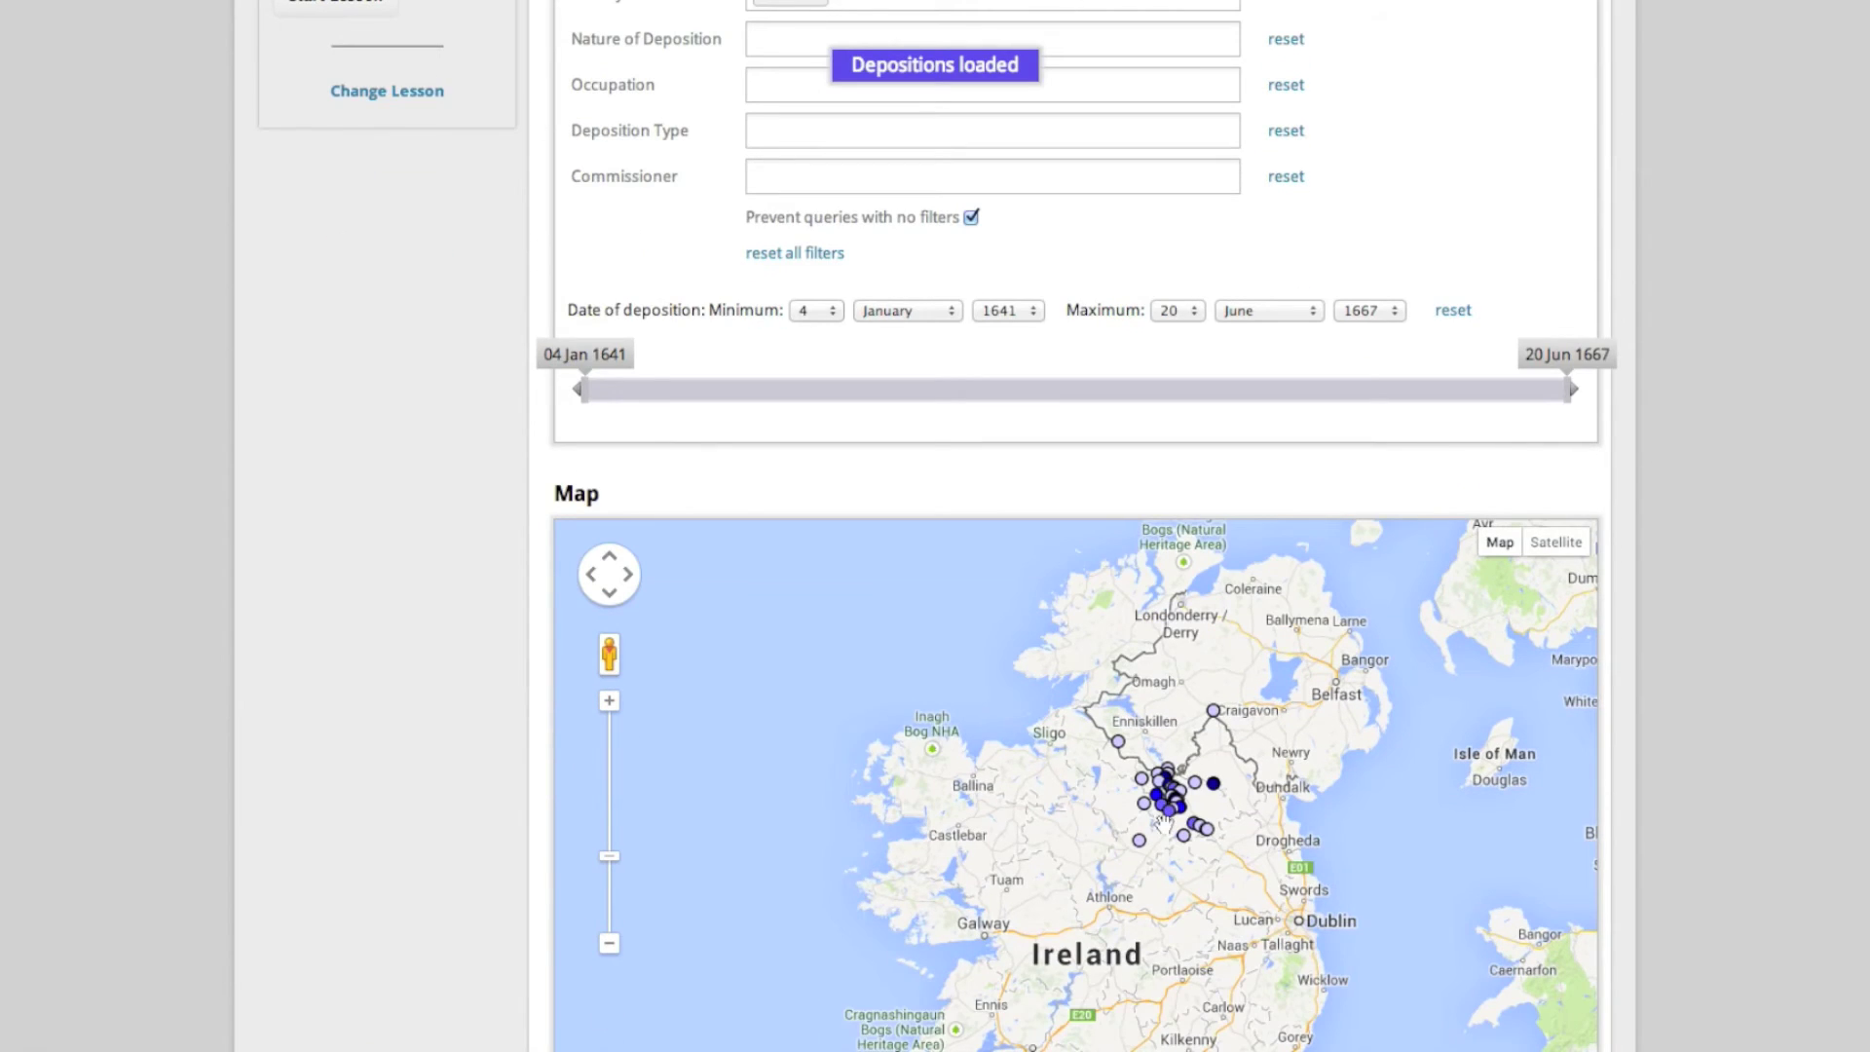
scroll(1166, 836, "up", 2)
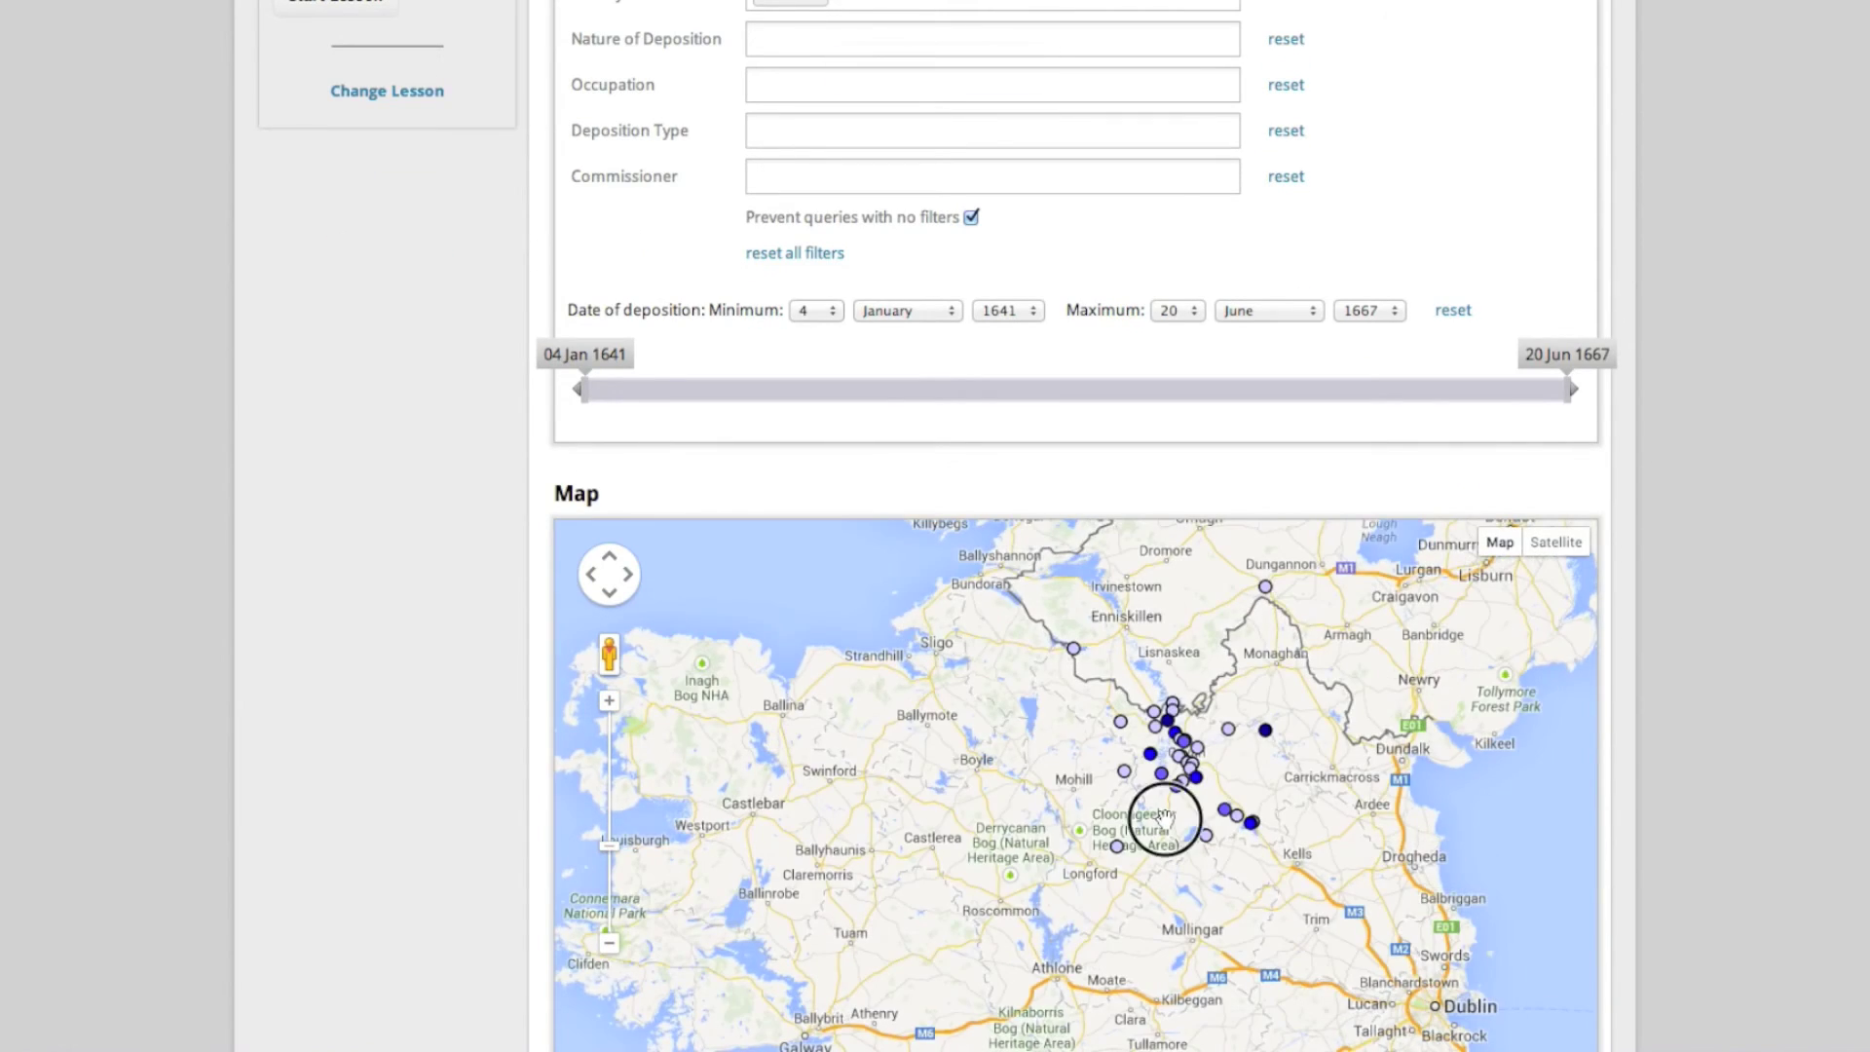
double_click(1174, 740)
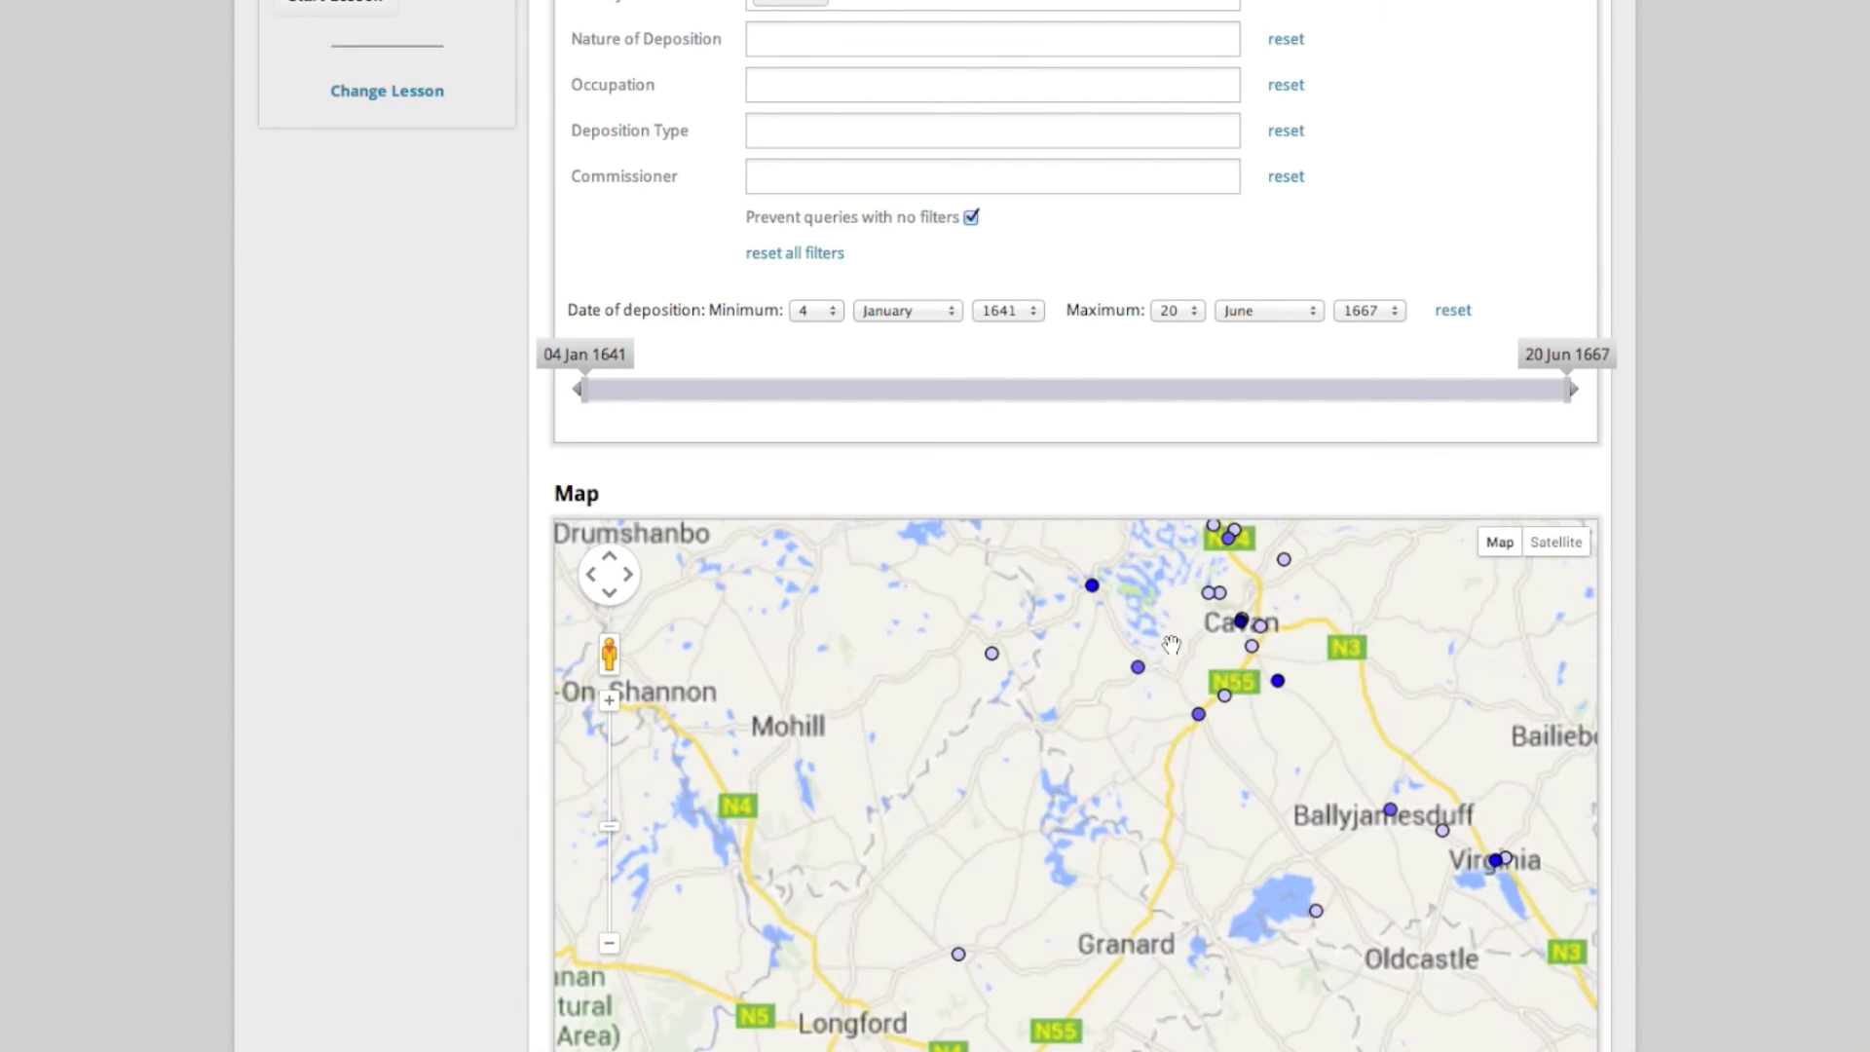
left_click_drag(1155, 682, 1143, 814)
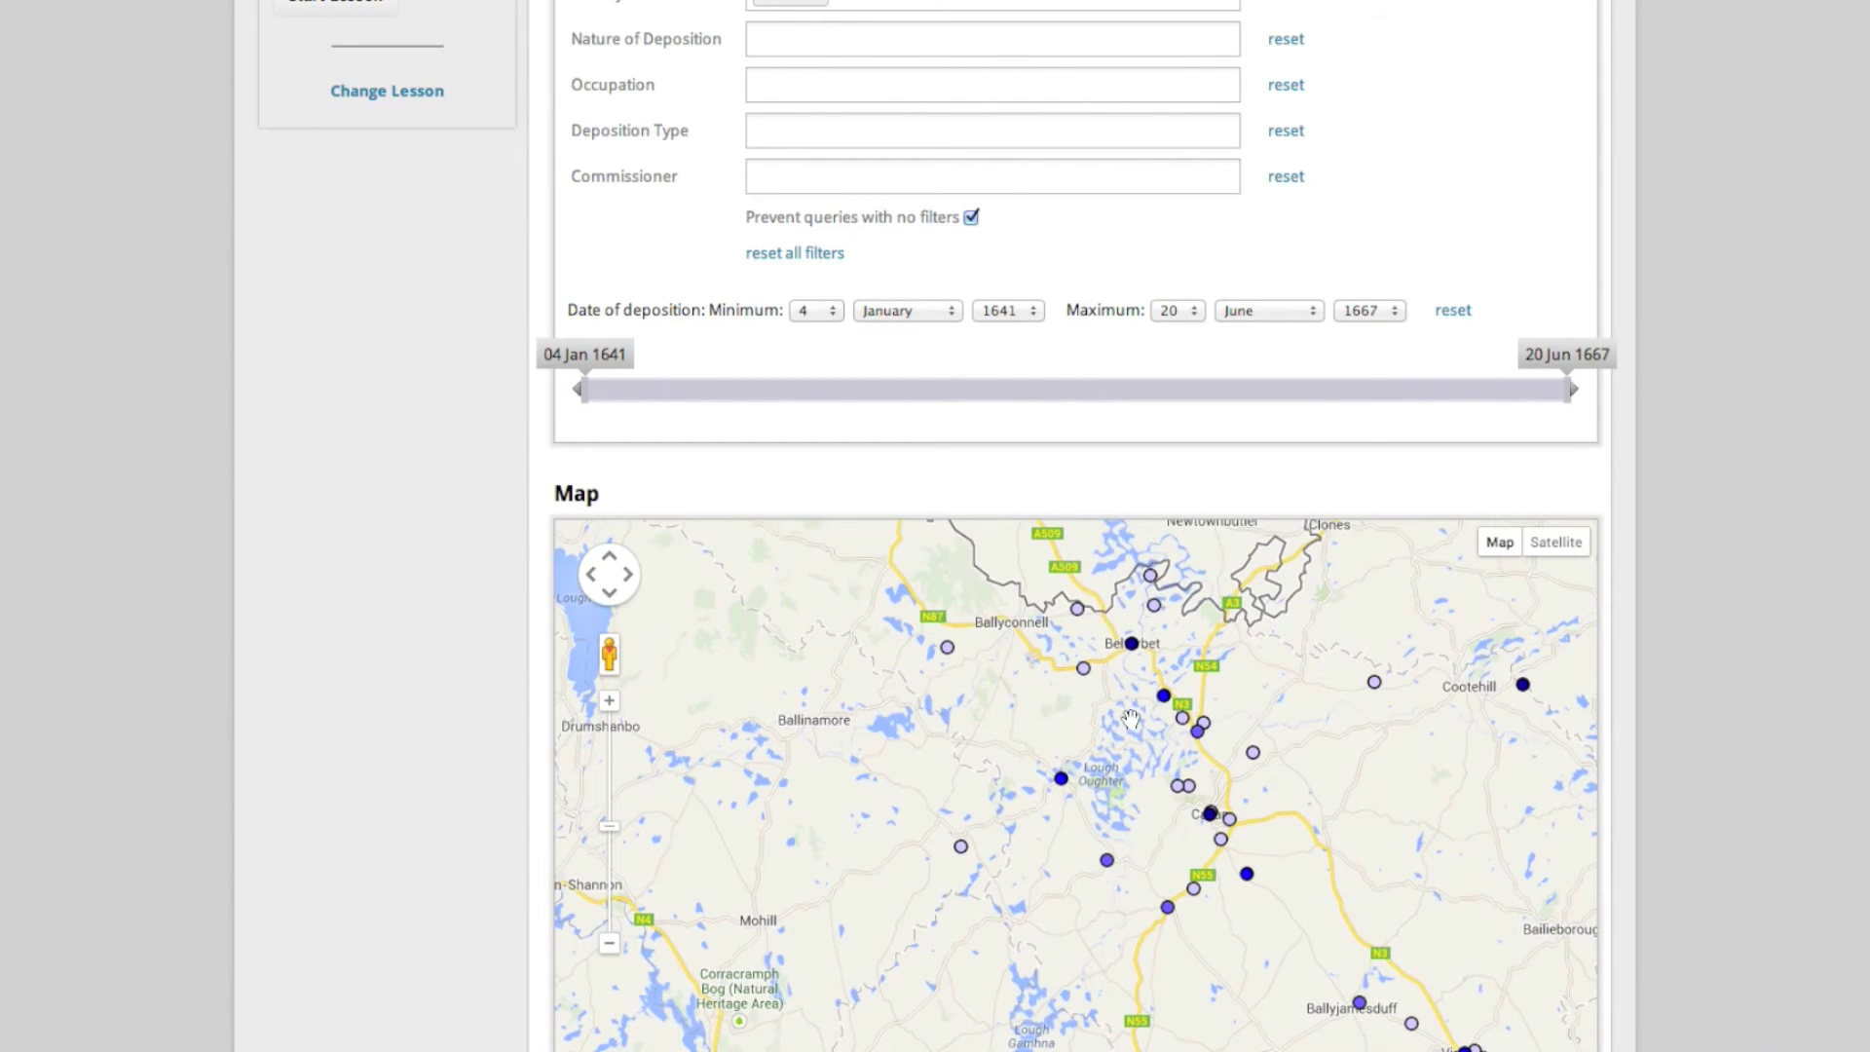
left_click(1133, 674)
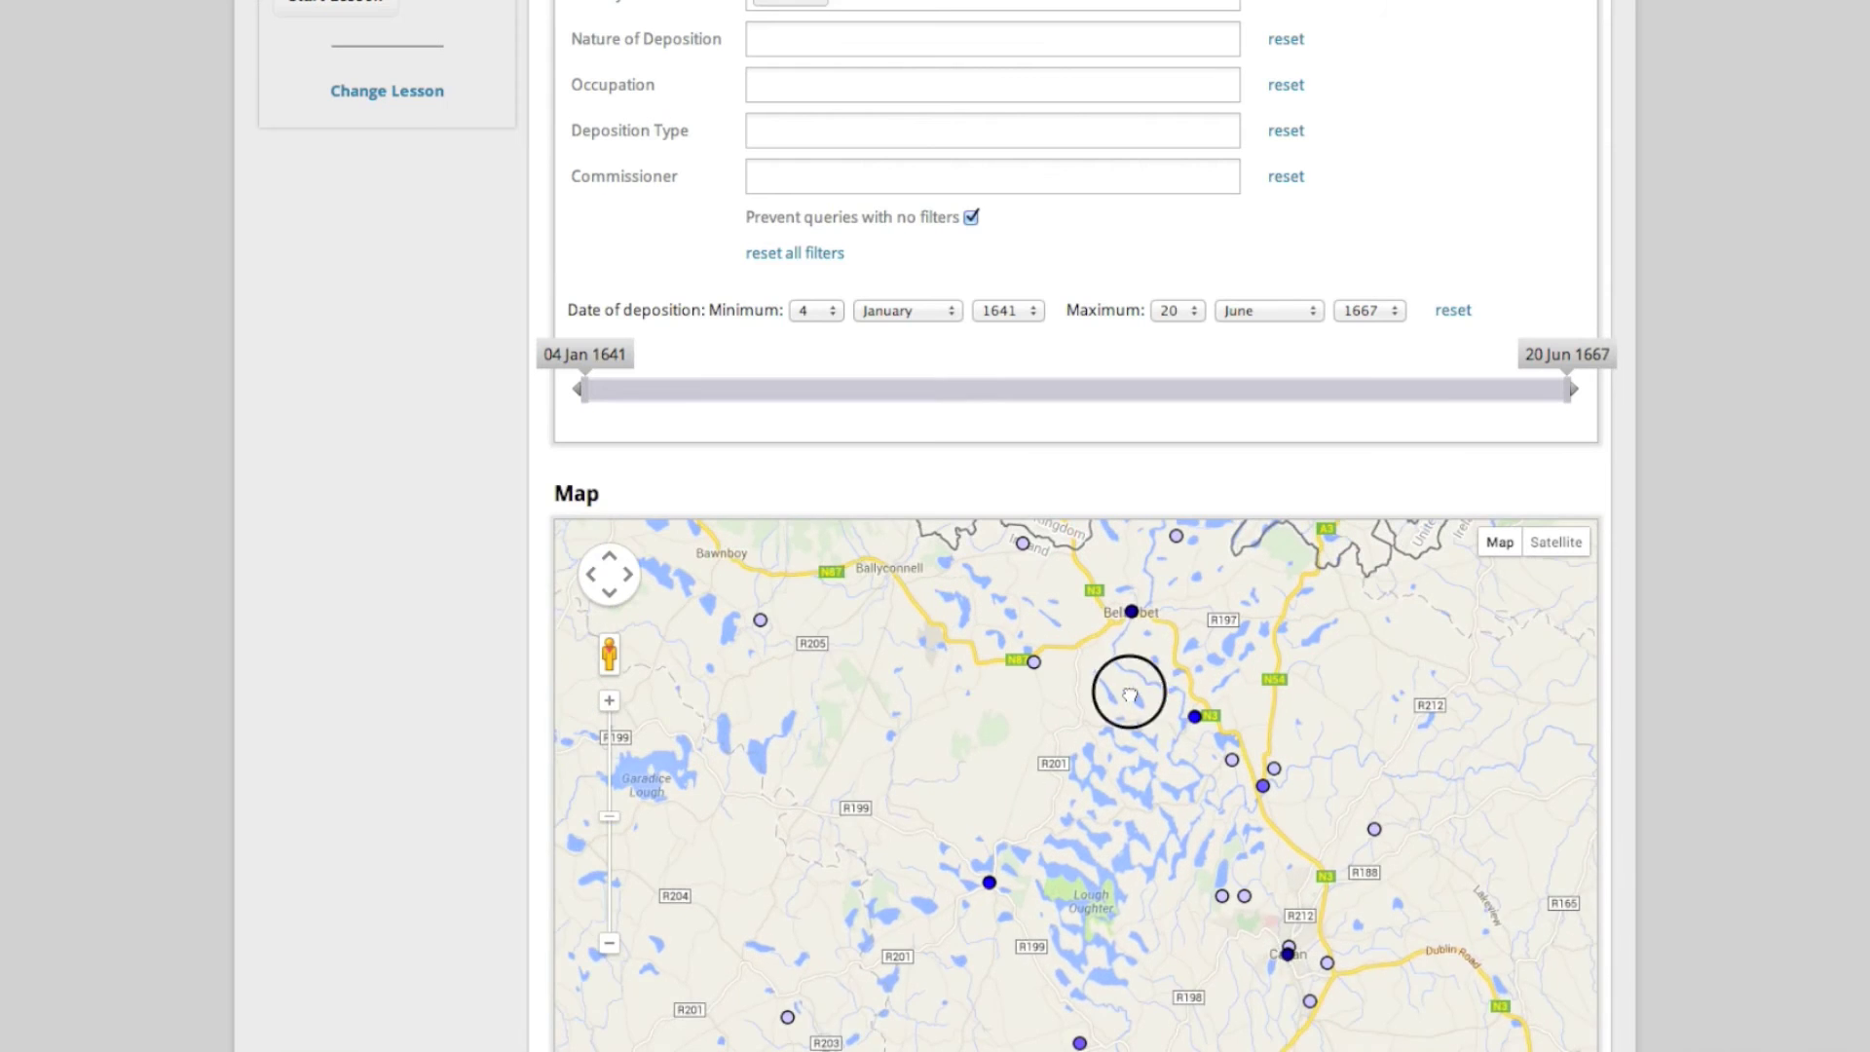
left_click(1113, 670)
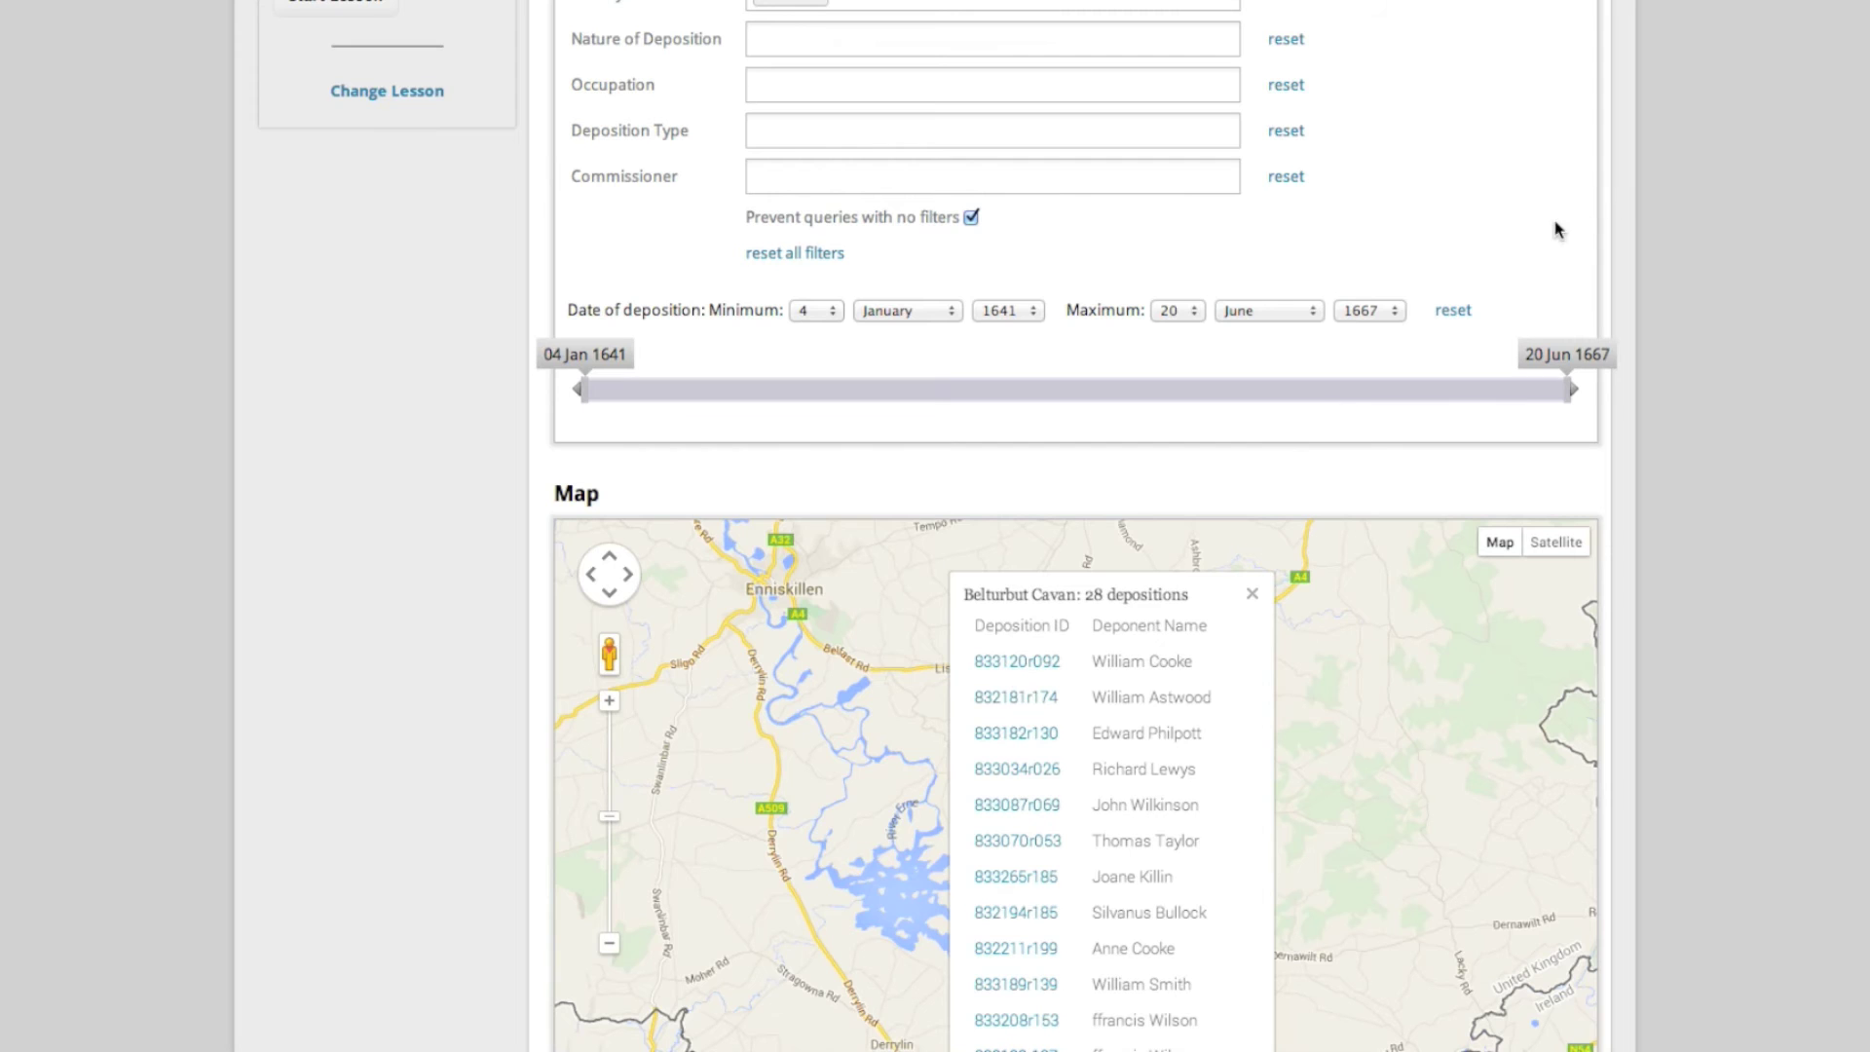
Examine the selection statistics graph by nature of deposition and the data table of depositions below the map
scroll(1510, 231, "up", 2)
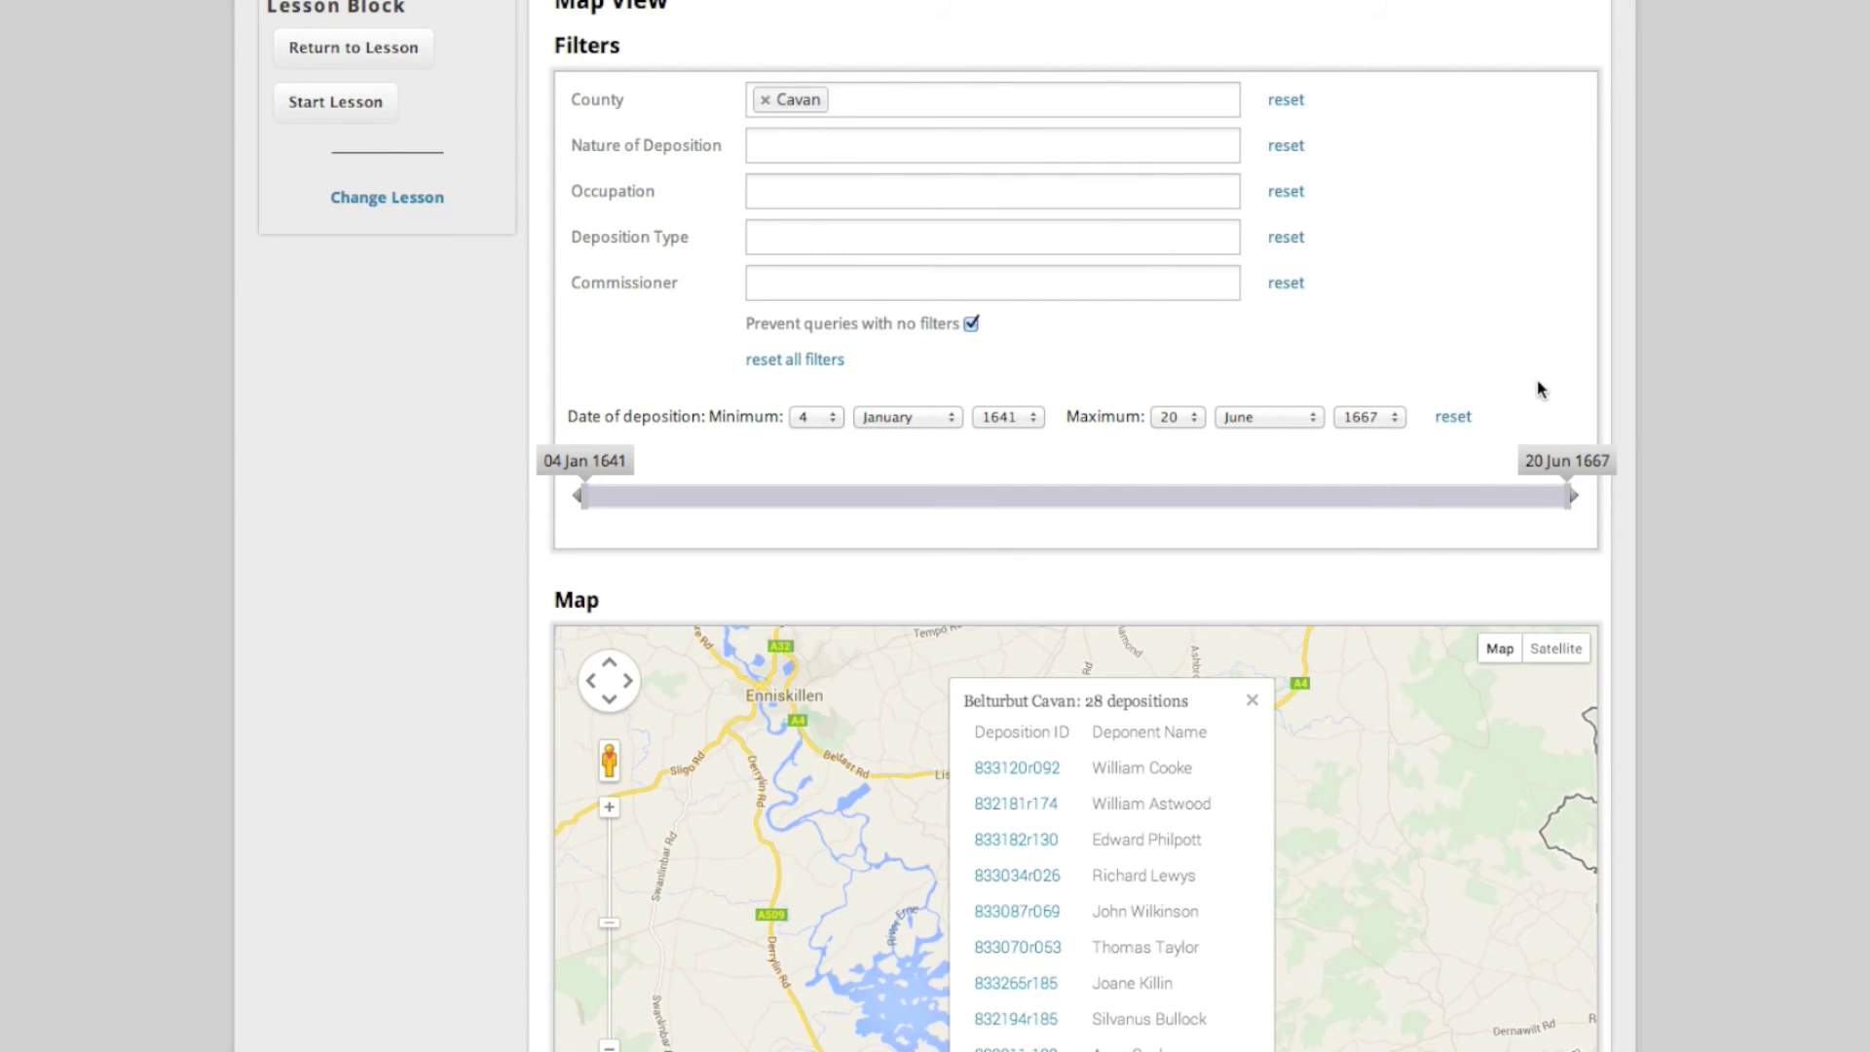
scroll(1634, 417, "down", 3)
scroll(1624, 472, "down", 10)
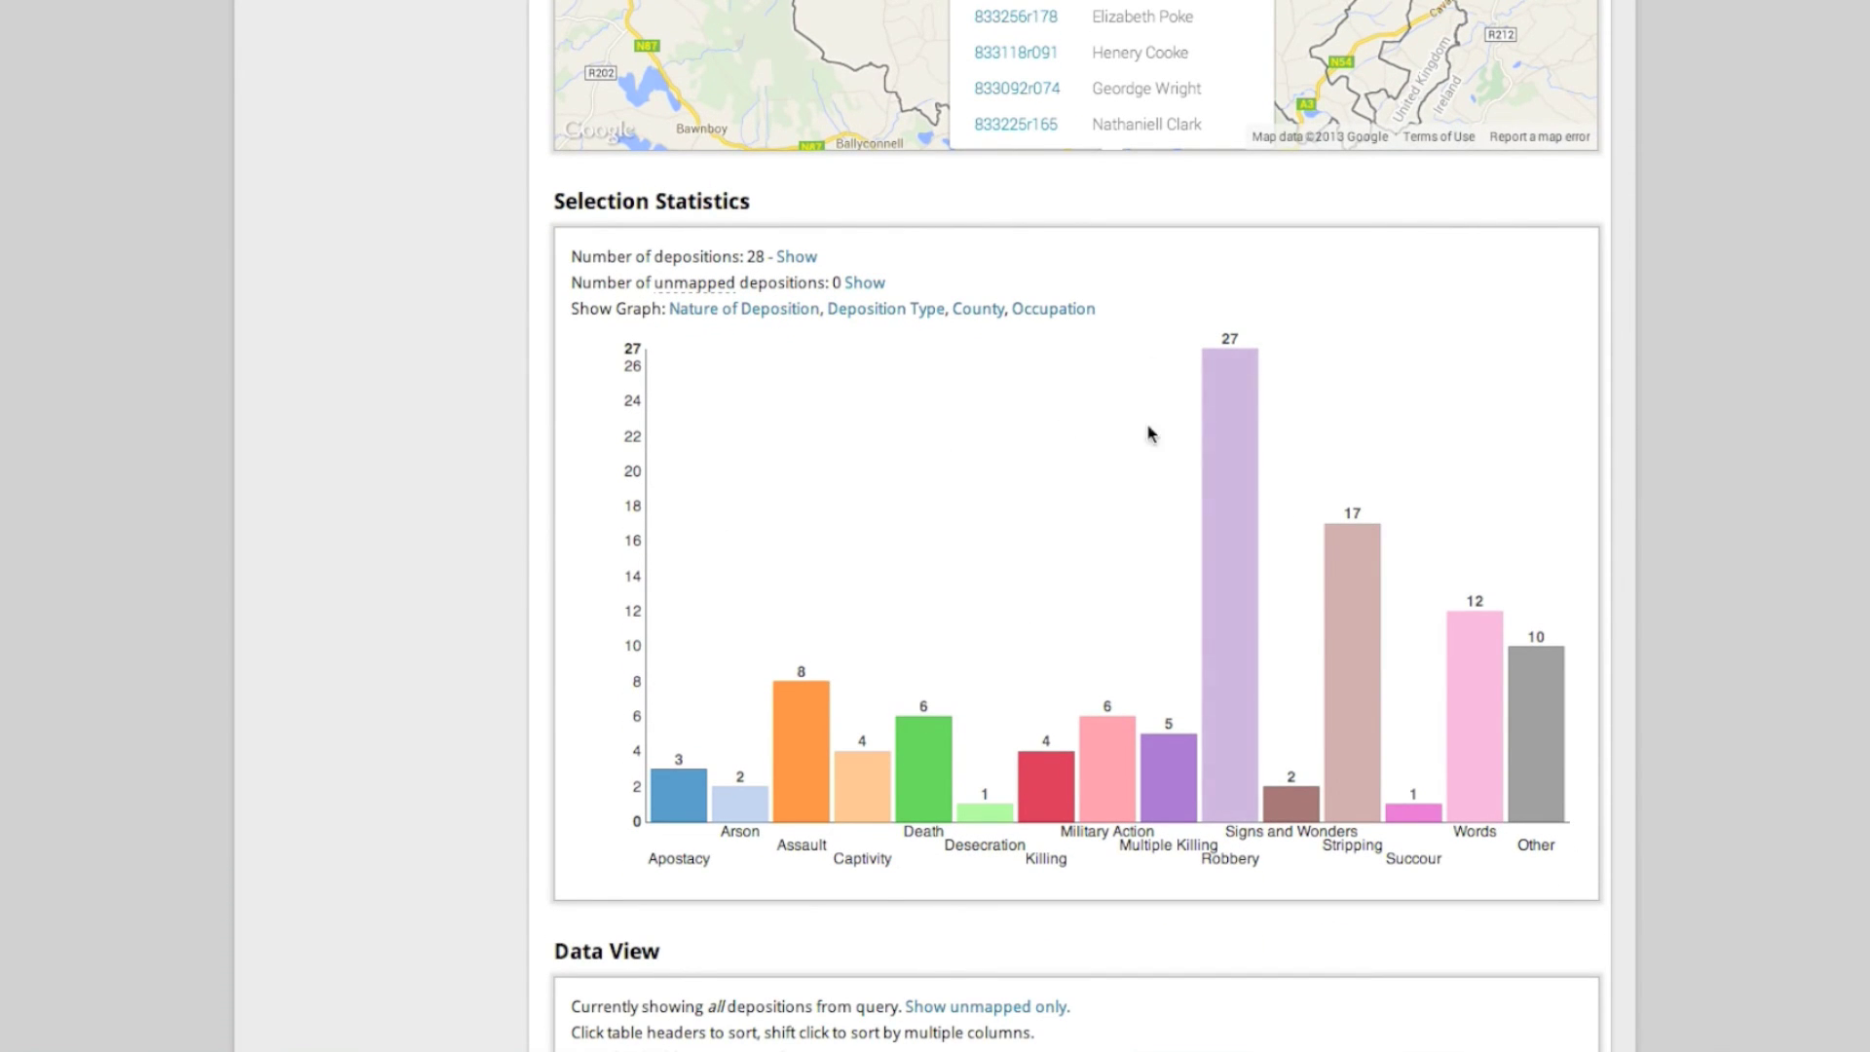
scroll(794, 149, "up", 1)
scroll(794, 149, "up", 2)
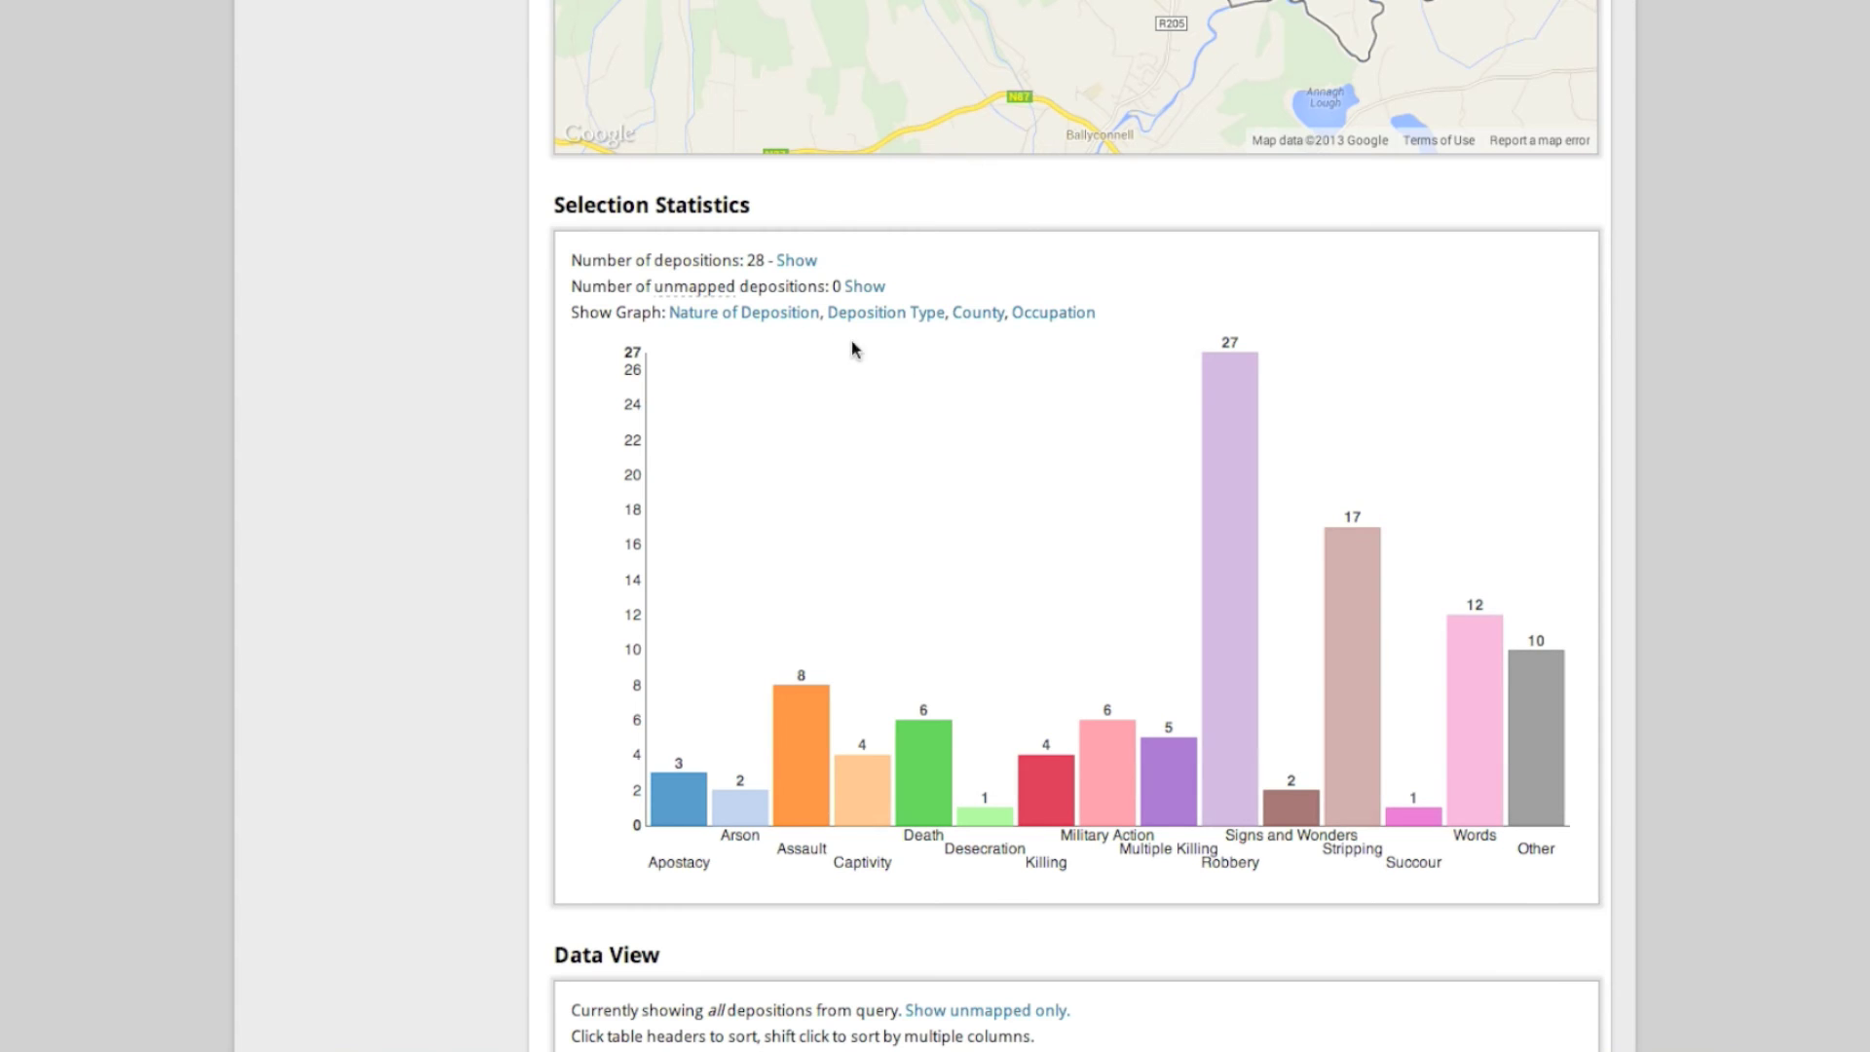
scroll(458, 468, "down", 10)
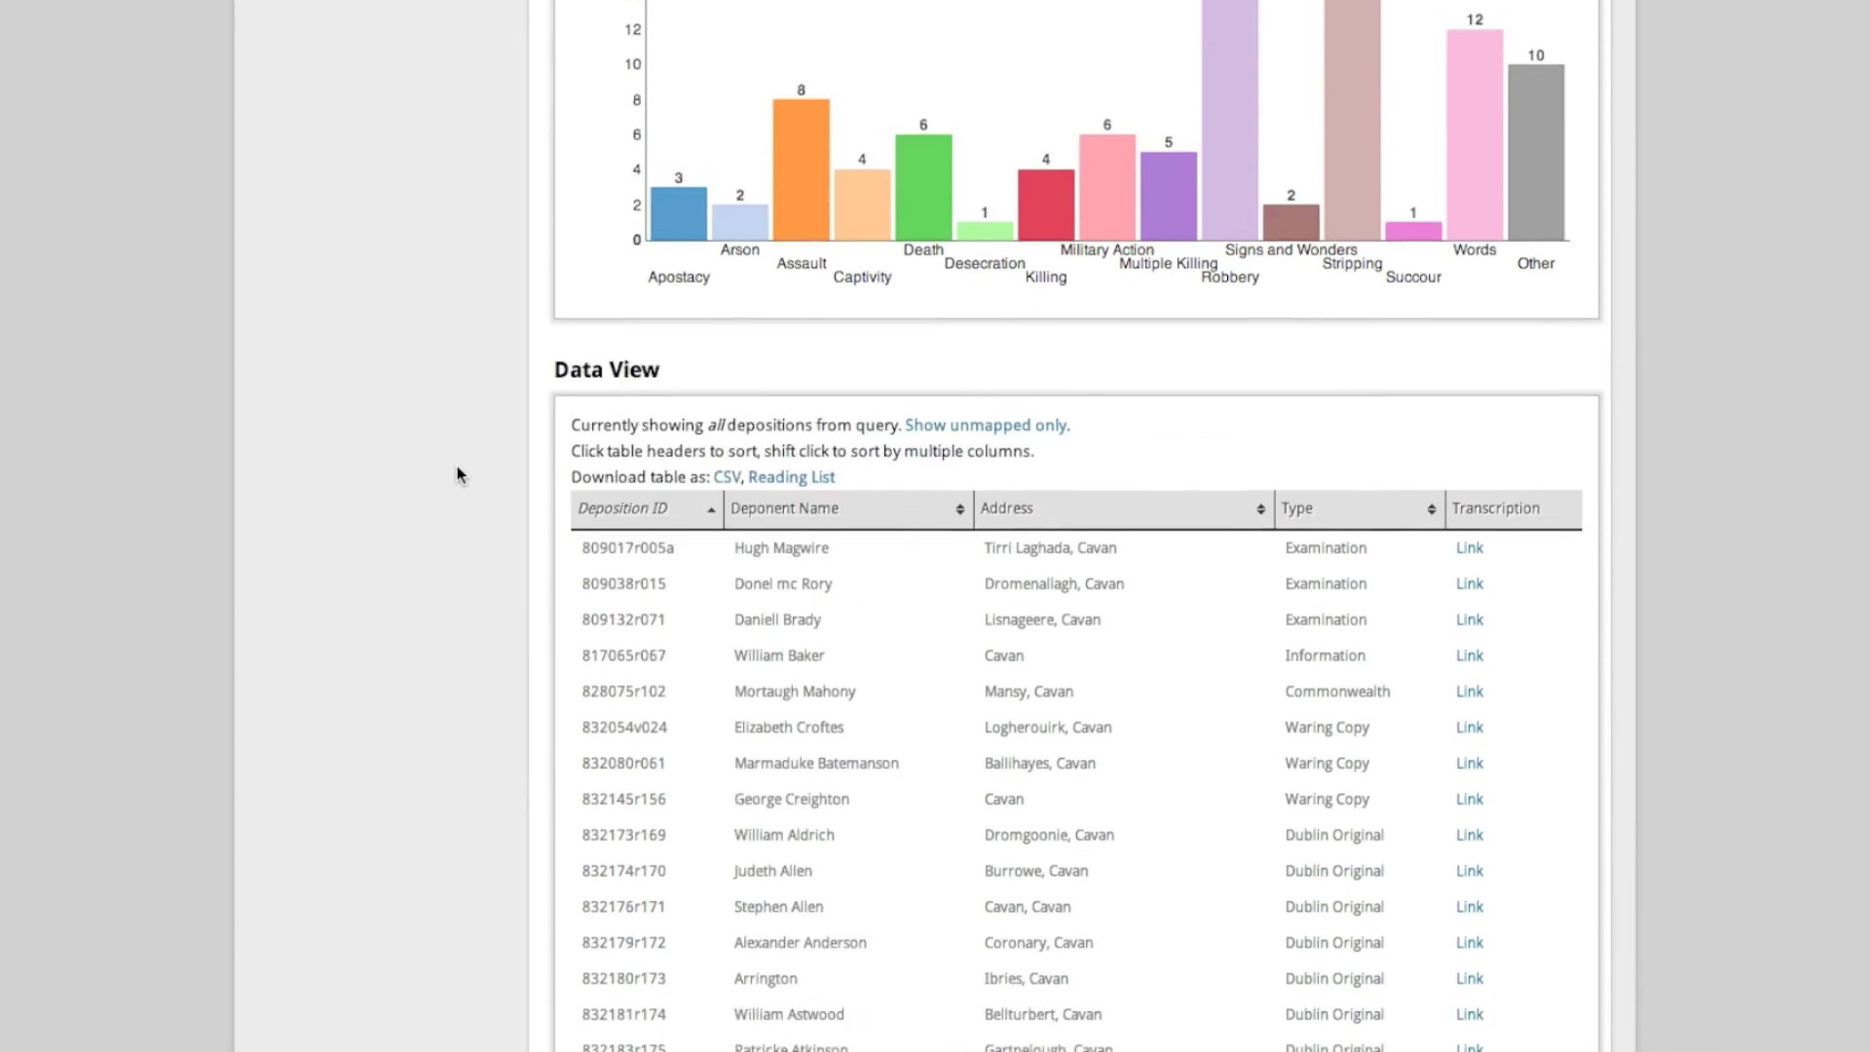
scroll(457, 474, "up", 1)
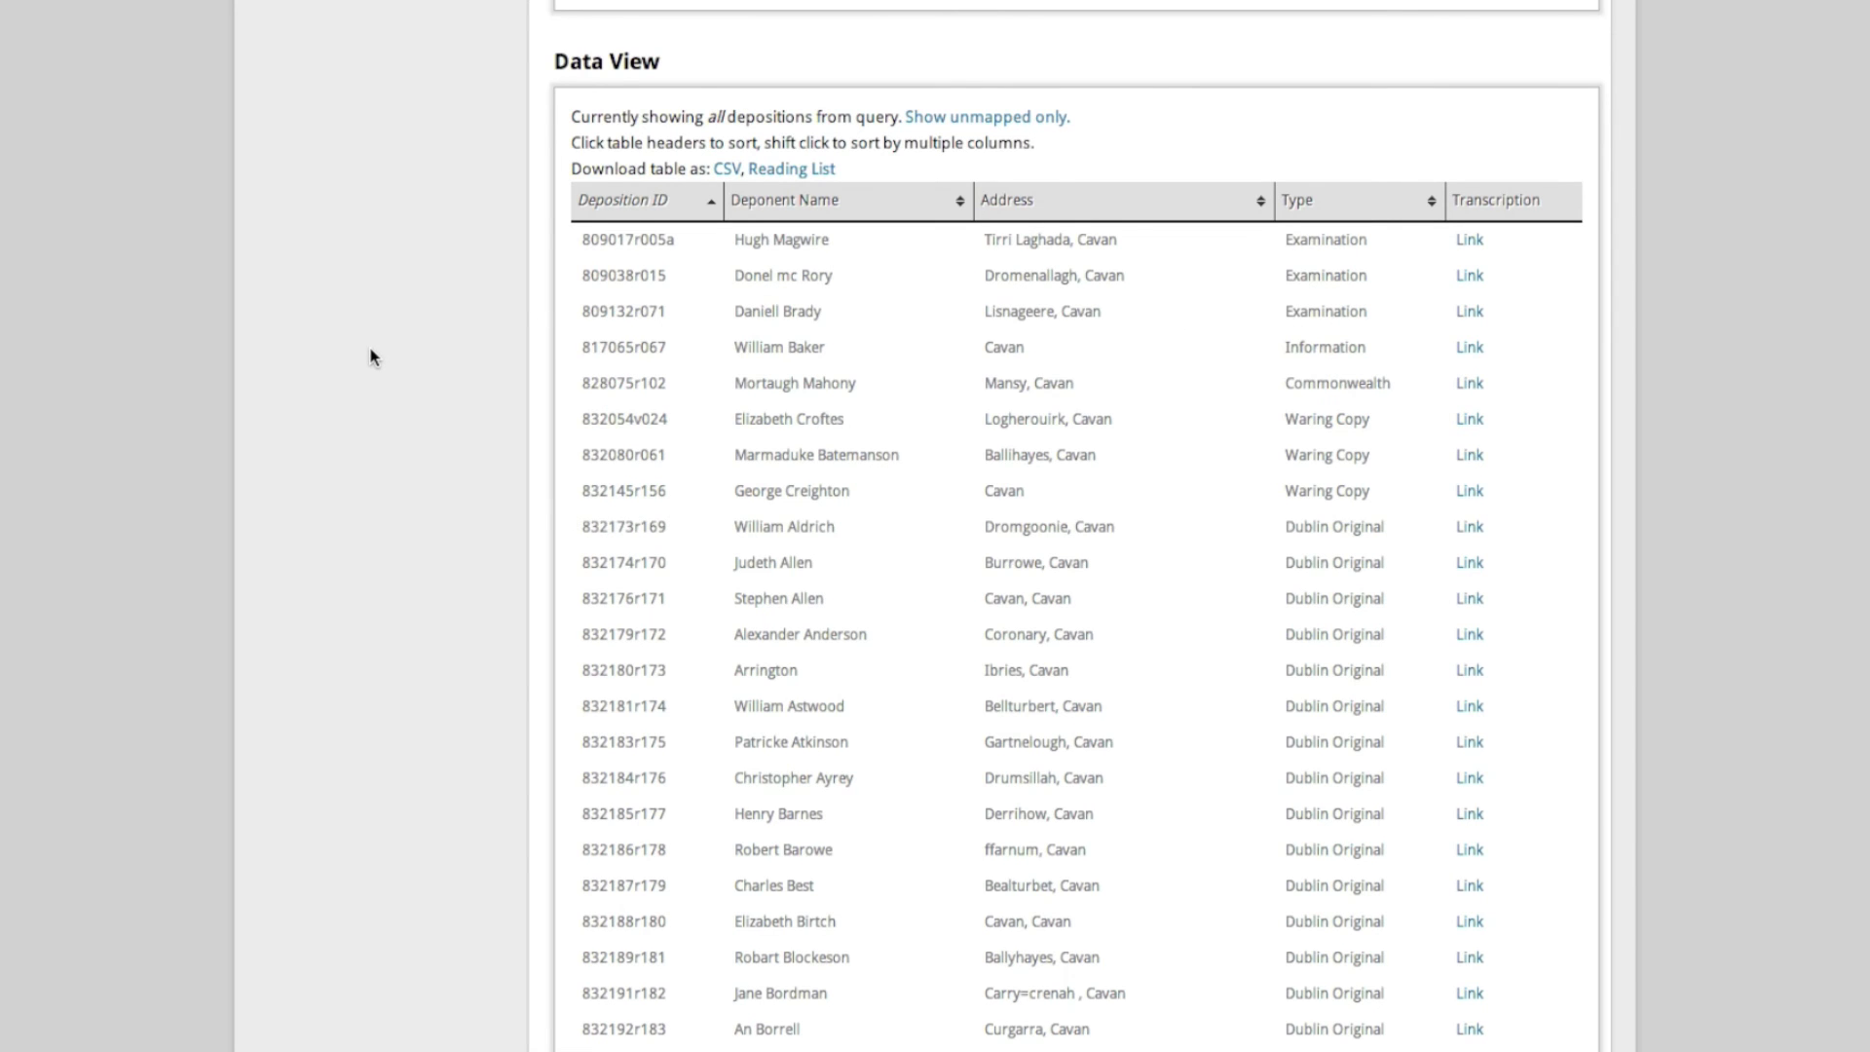
scroll(370, 348, "down", 12)
scroll(370, 348, "up", 9)
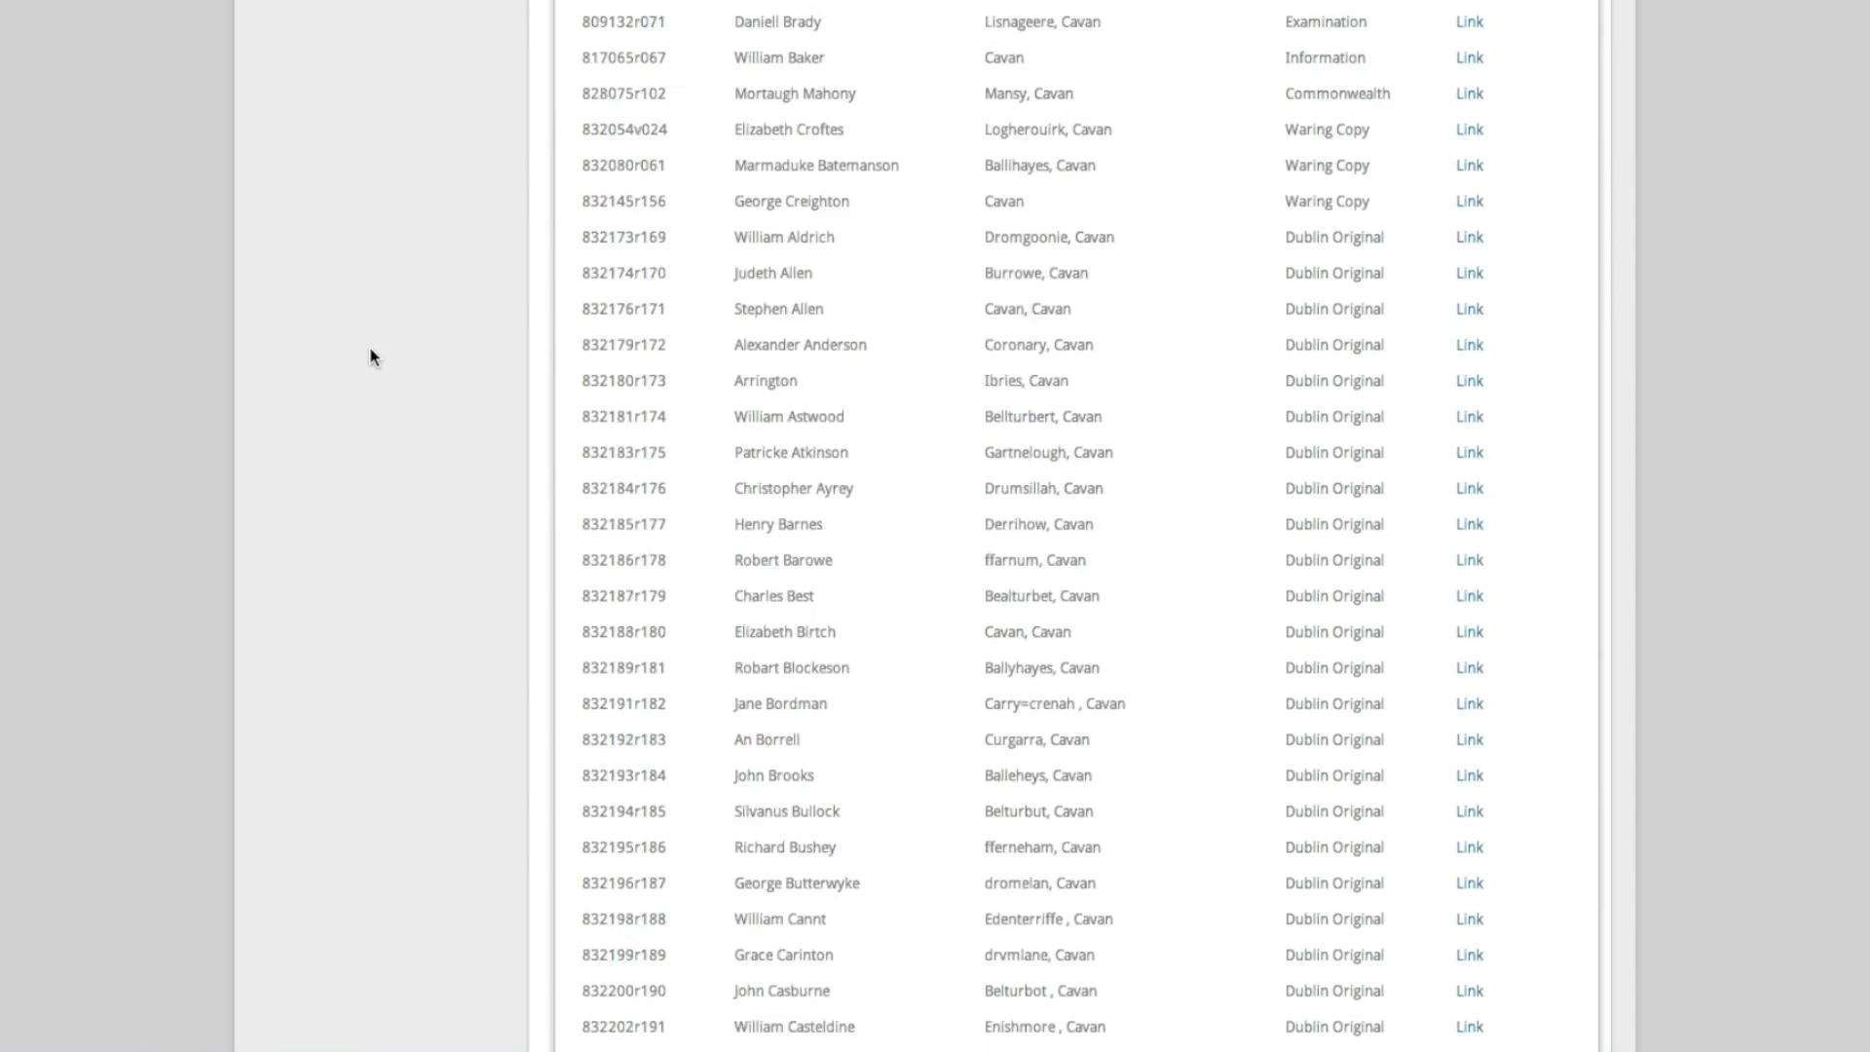
scroll(370, 357, "up", 15)
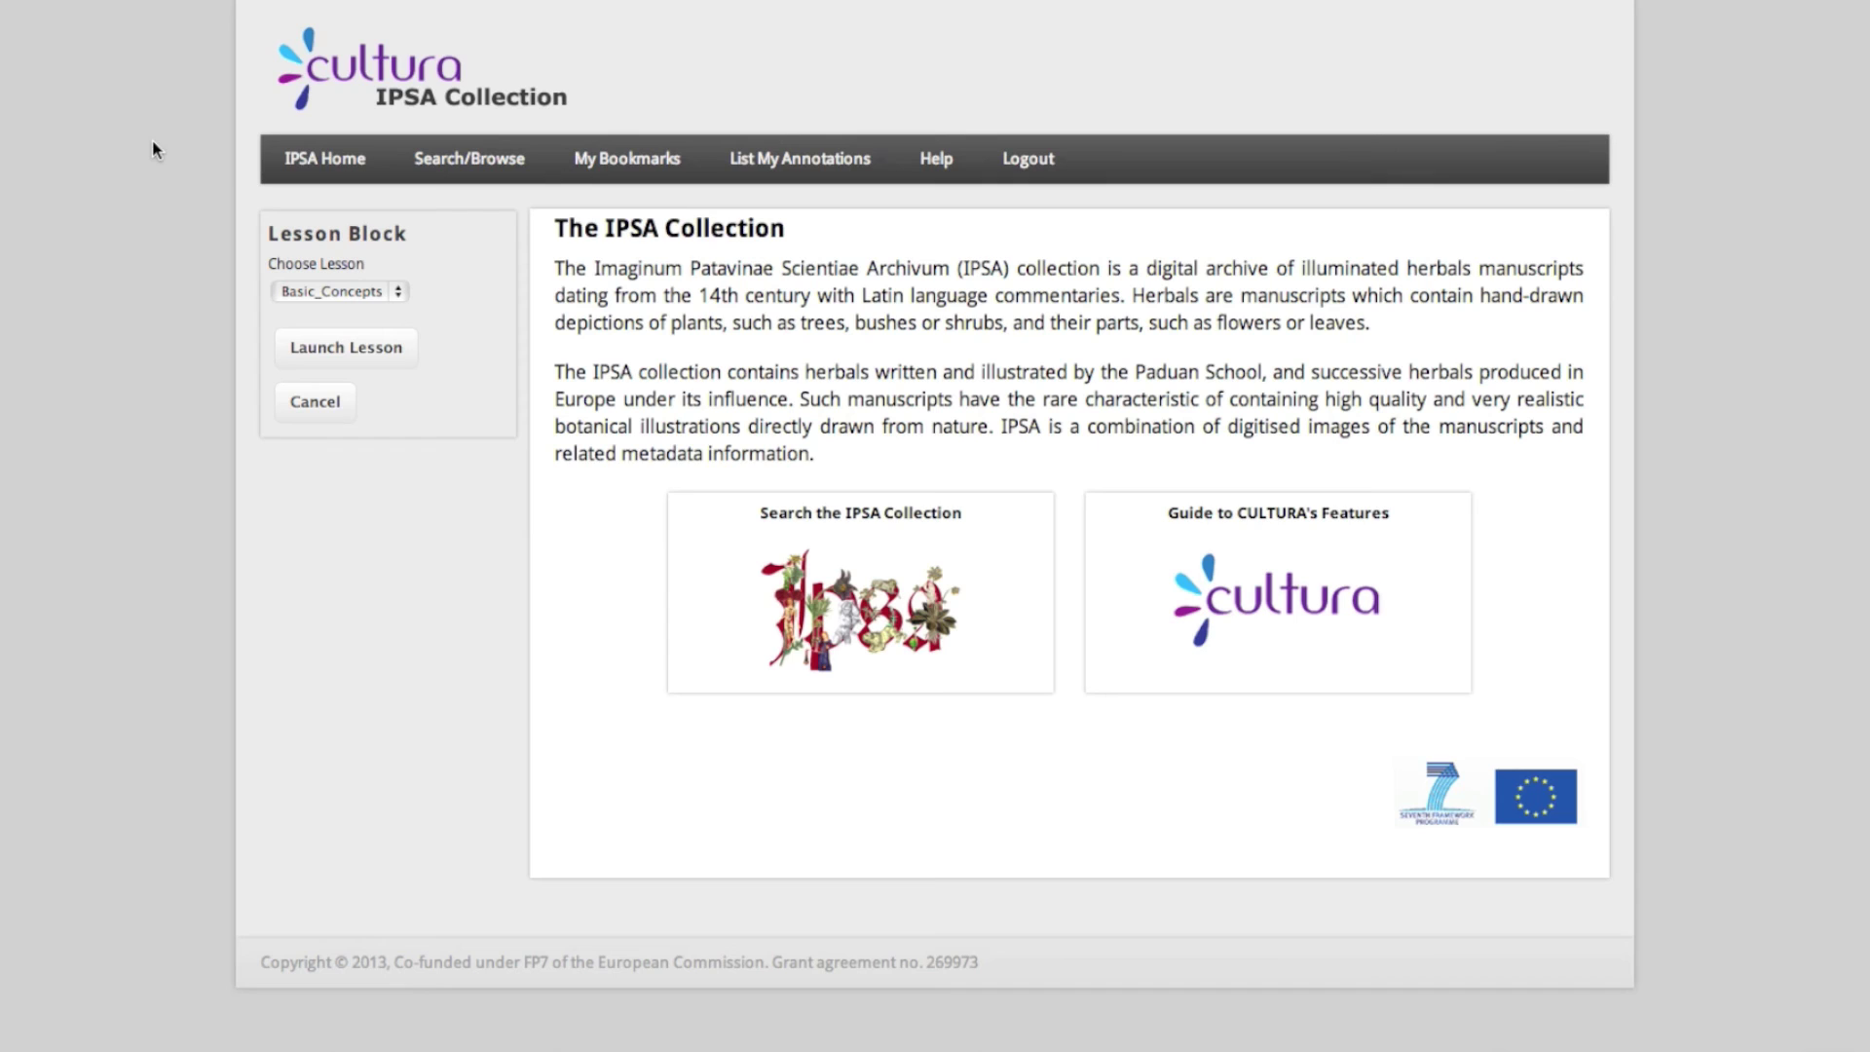
Search the IPSA illustrations with earliest chronology 1200 and latest chronology 1400, and show the results
left_click(488, 172)
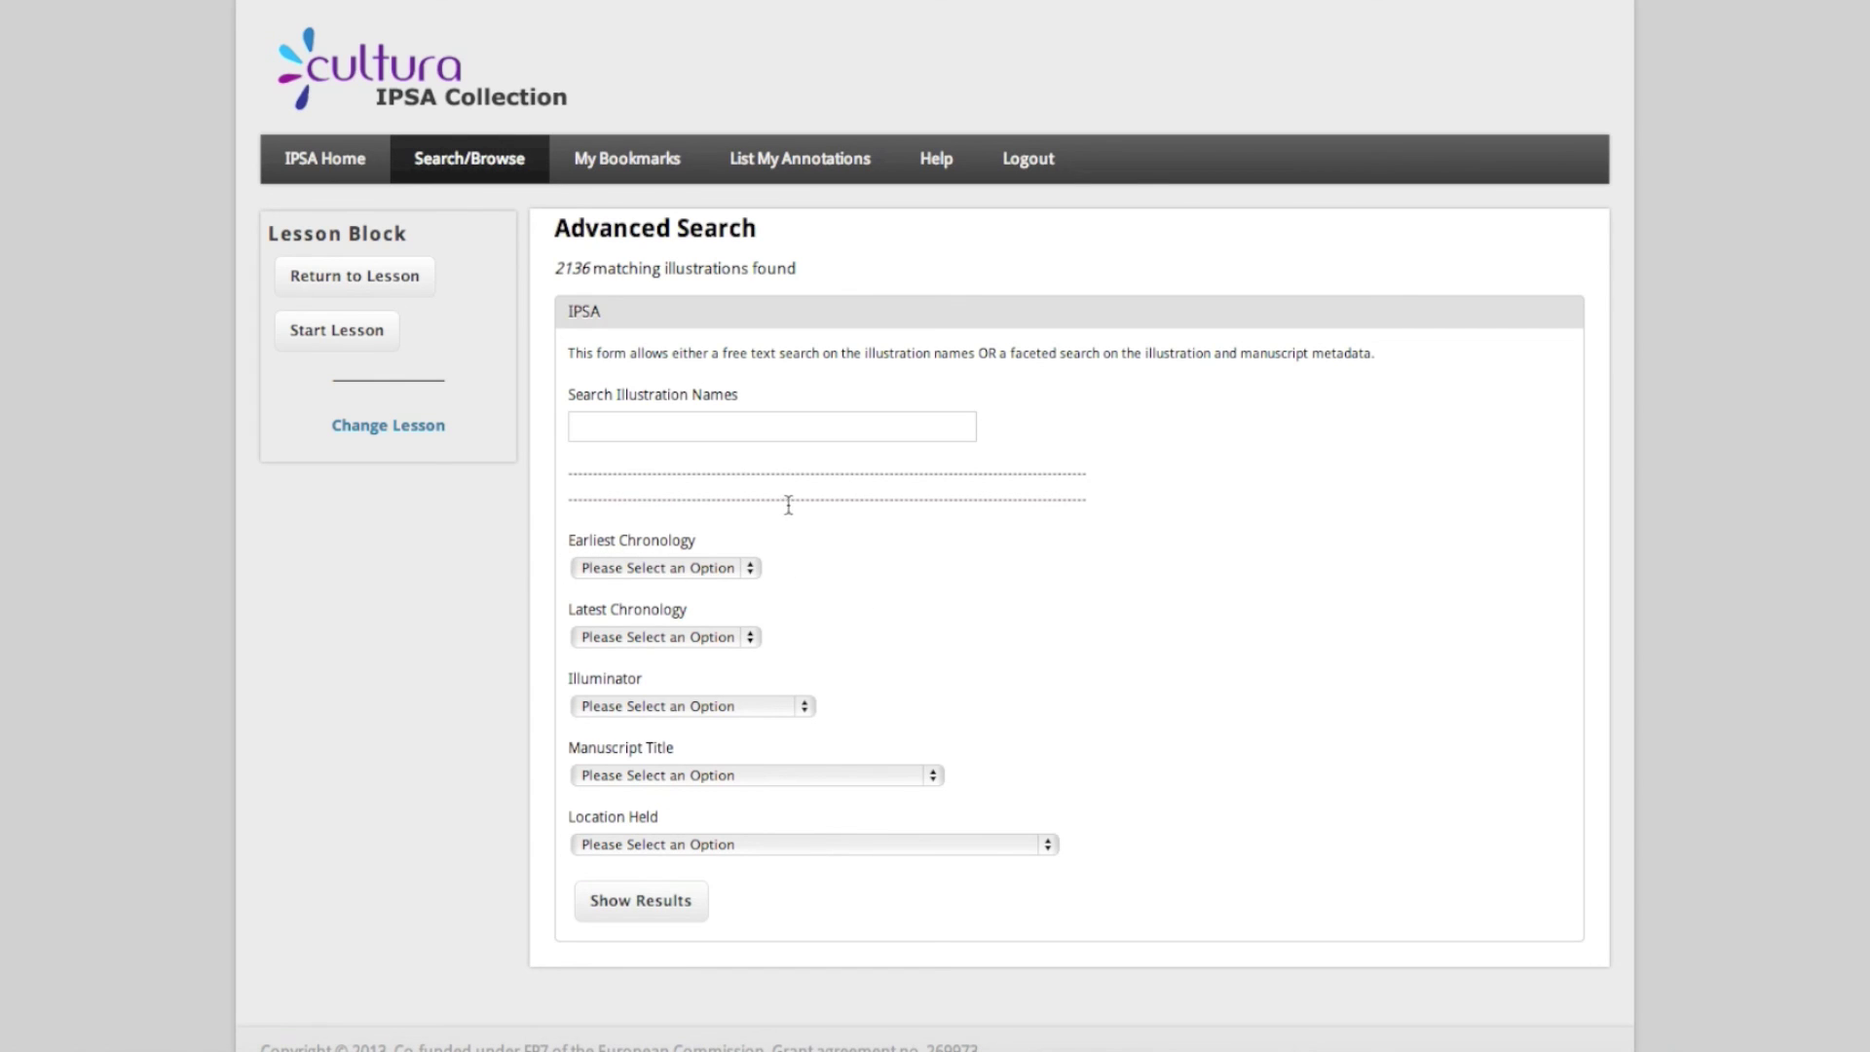
left_click(739, 571)
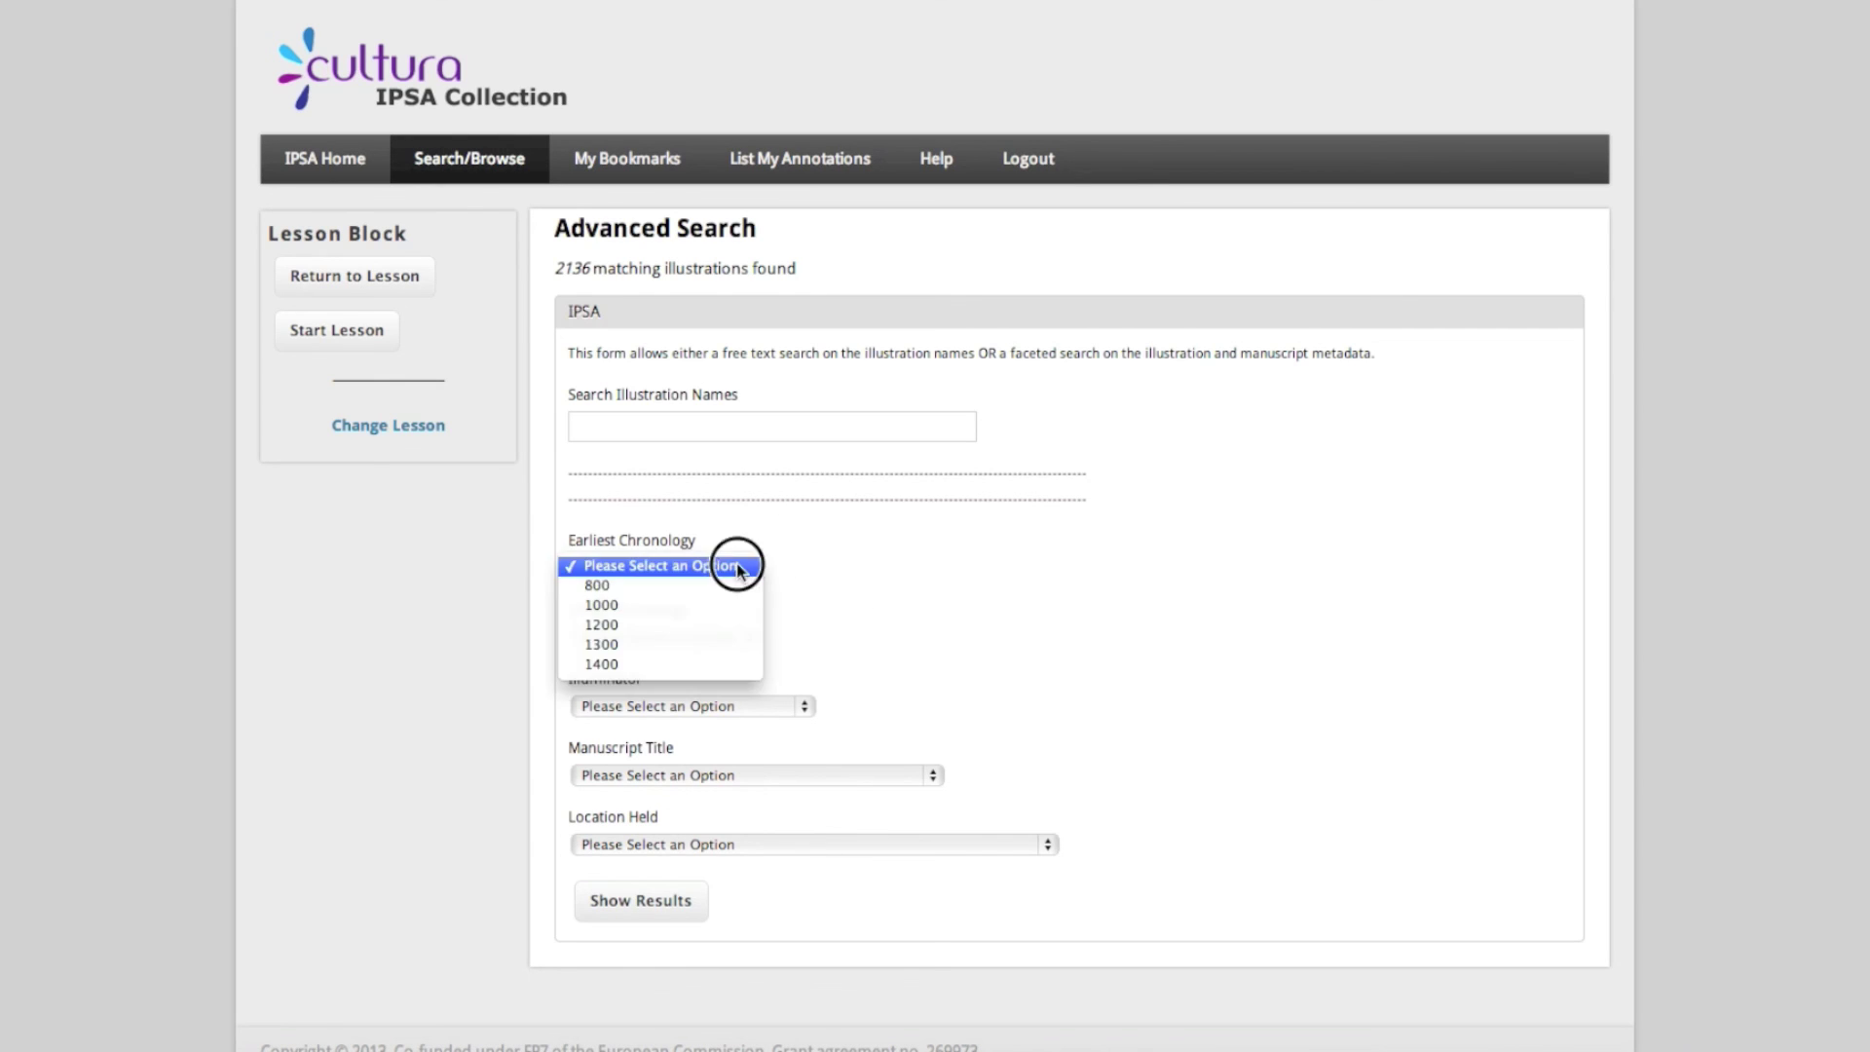
left_click(663, 624)
left_click(680, 636)
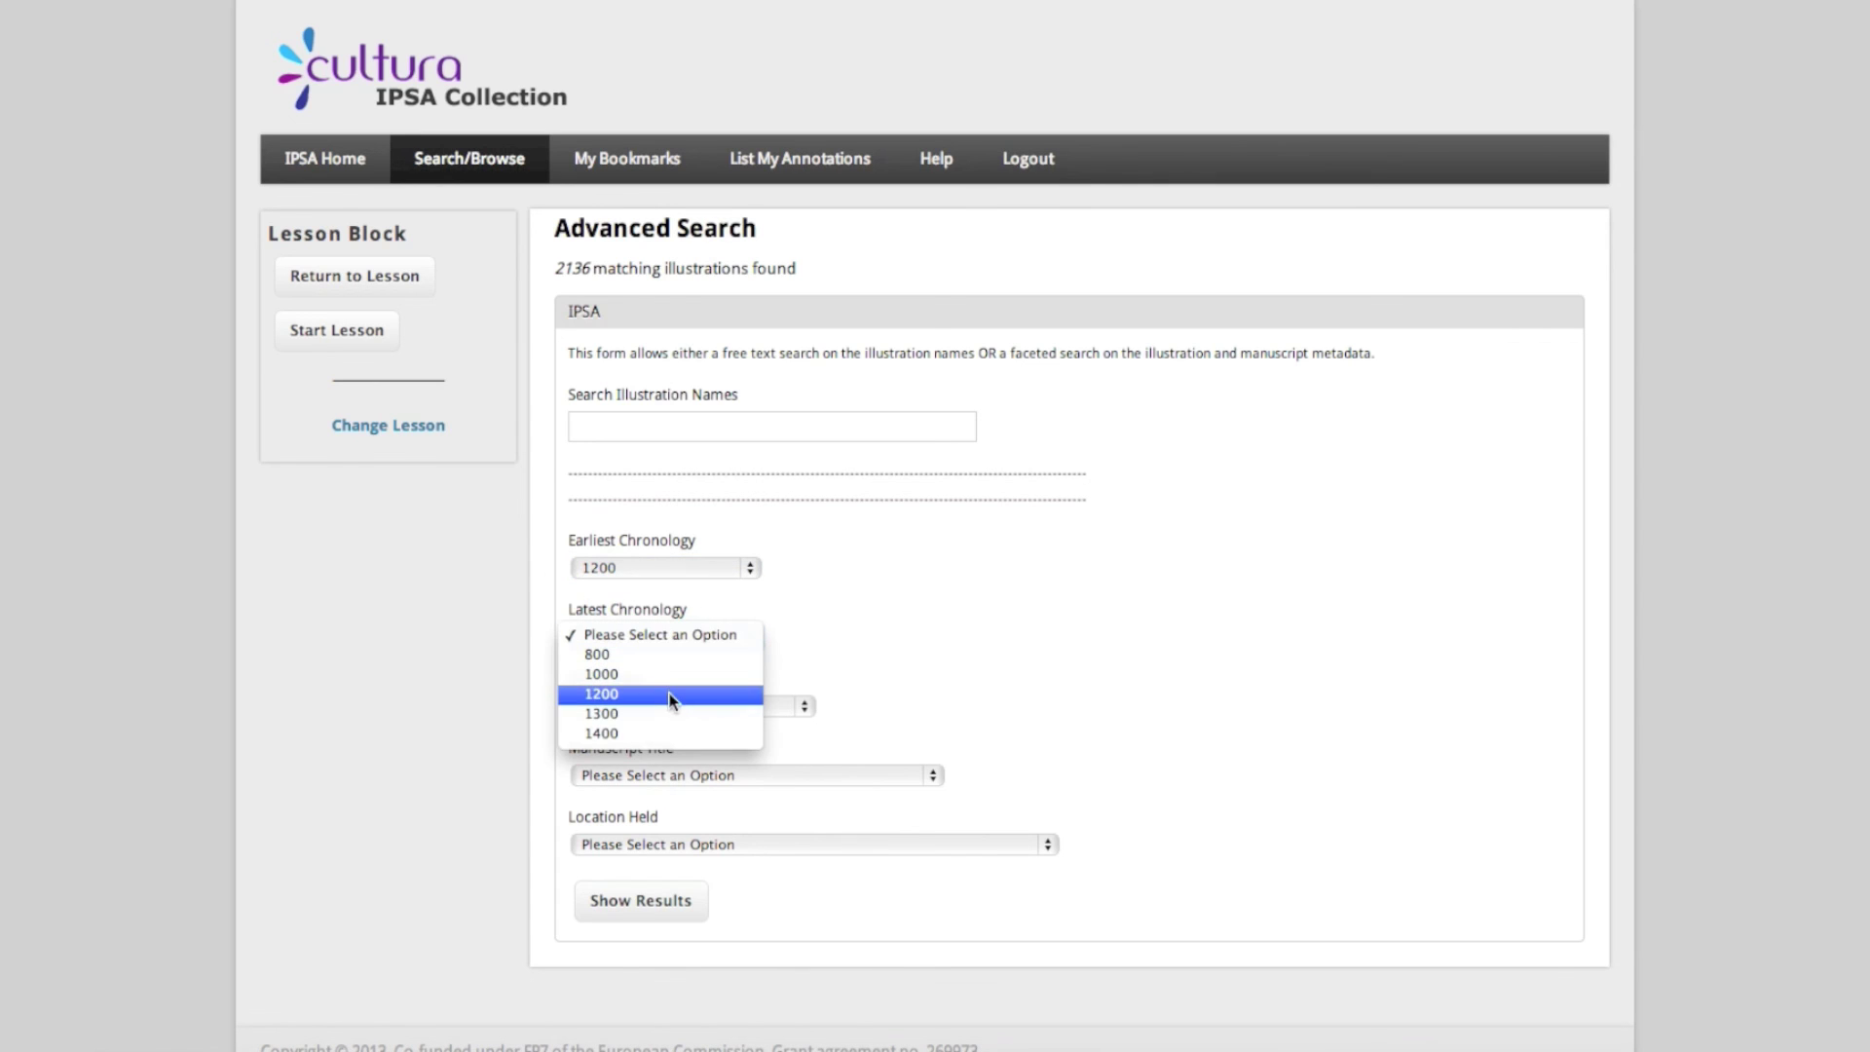
left_click(668, 733)
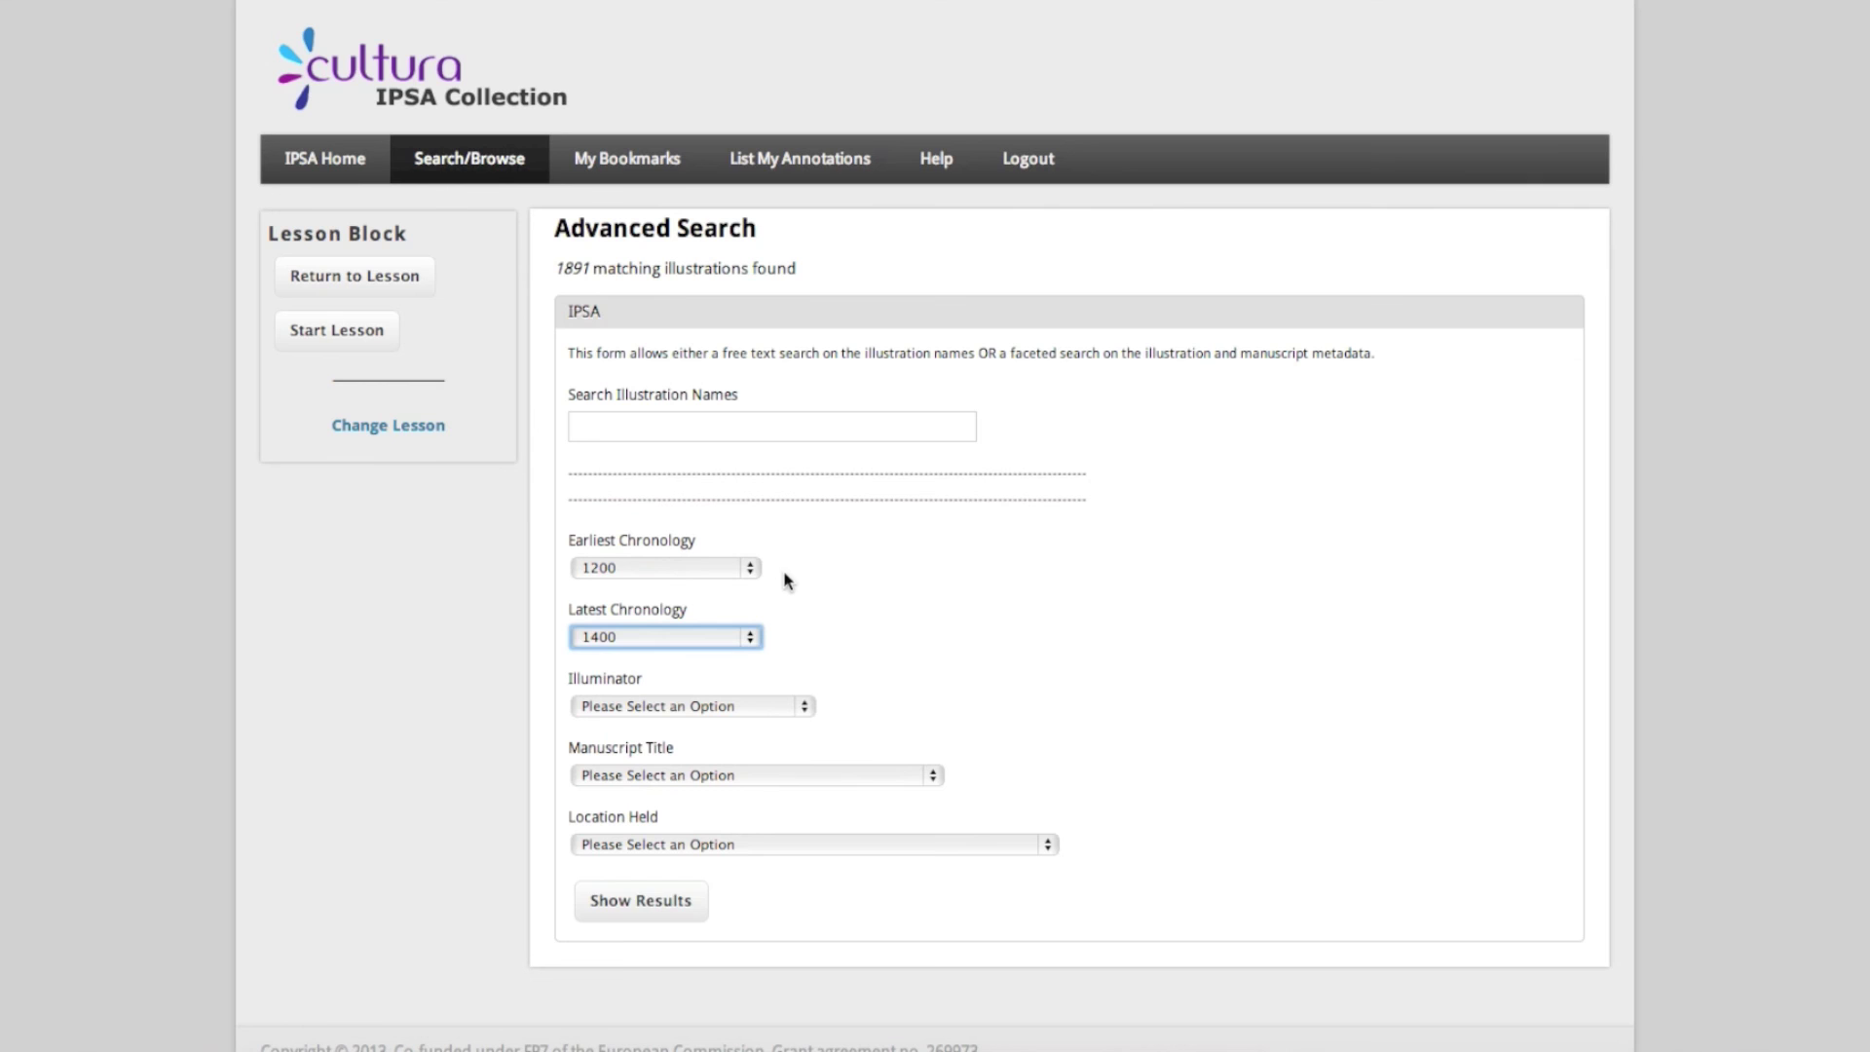
left_click(648, 901)
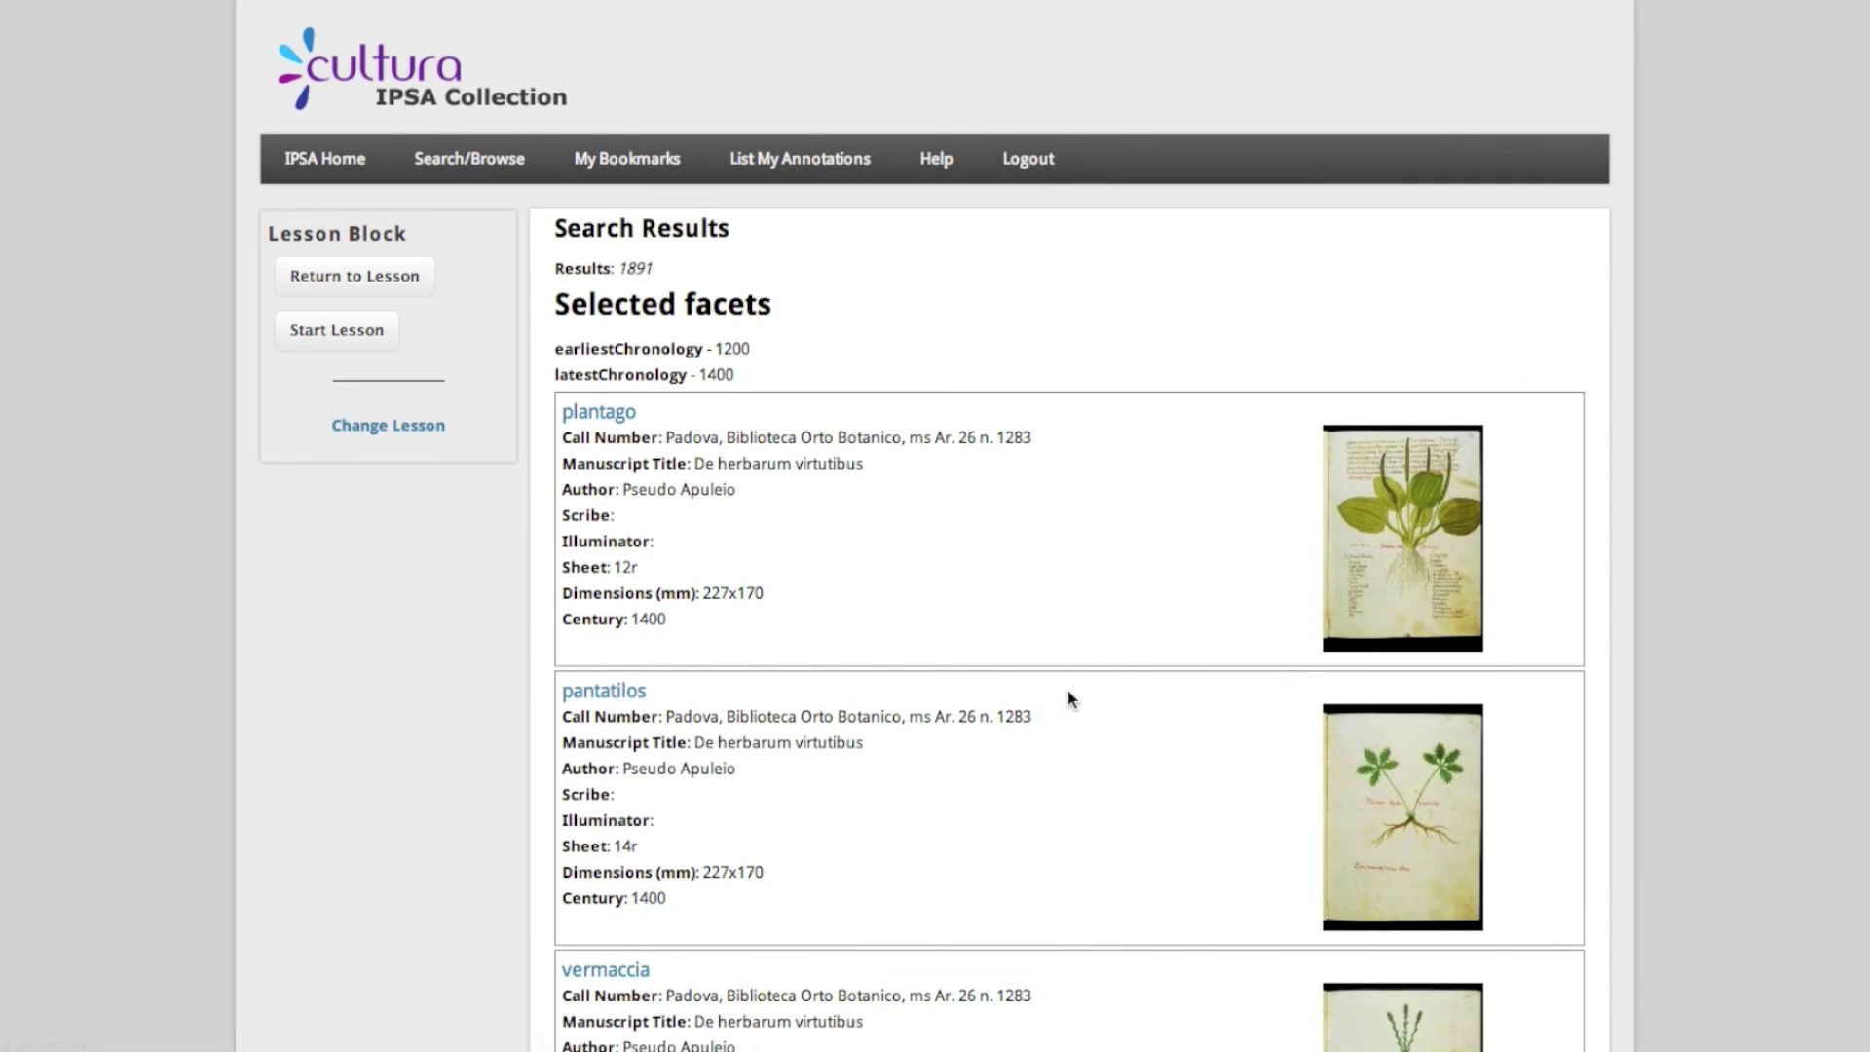
Examine the first page of illustration results down to its page navigation and return to the IPSA search form
scroll(1106, 686, "down", 20)
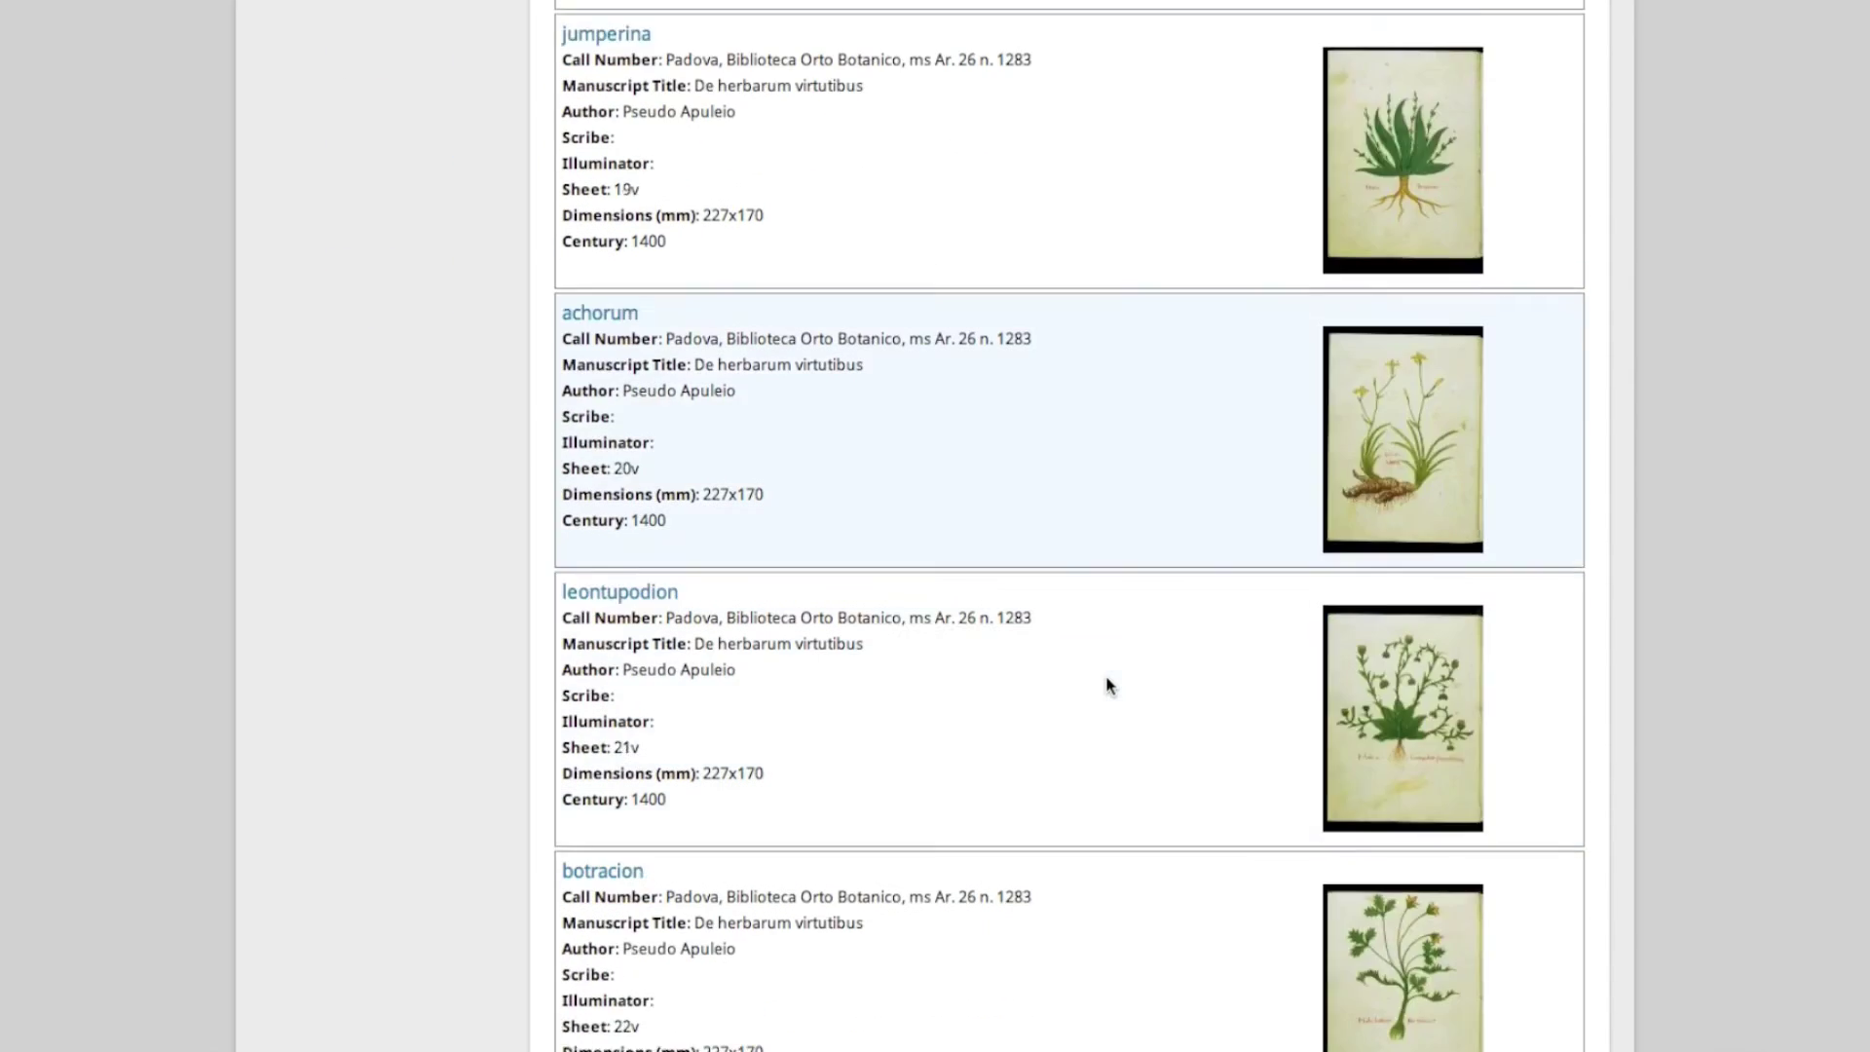
scroll(1107, 686, "down", 13)
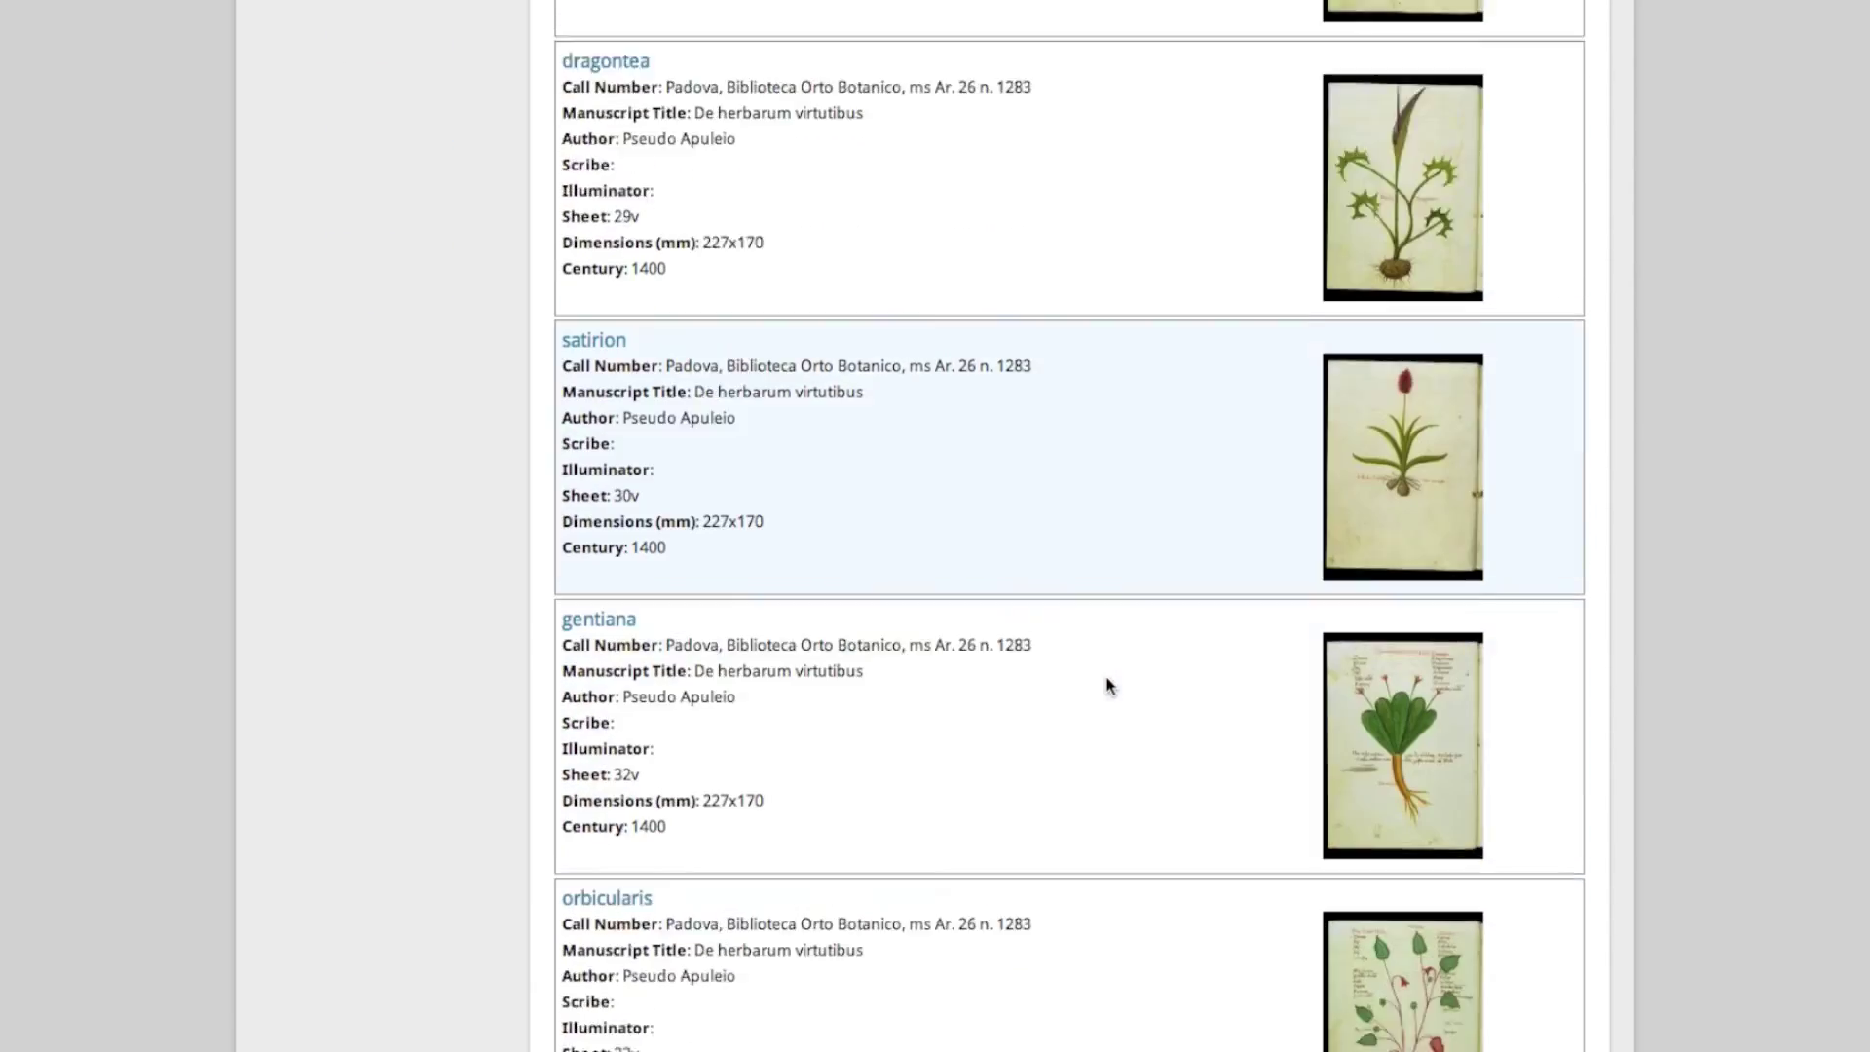
scroll(1097, 705, "down", 8)
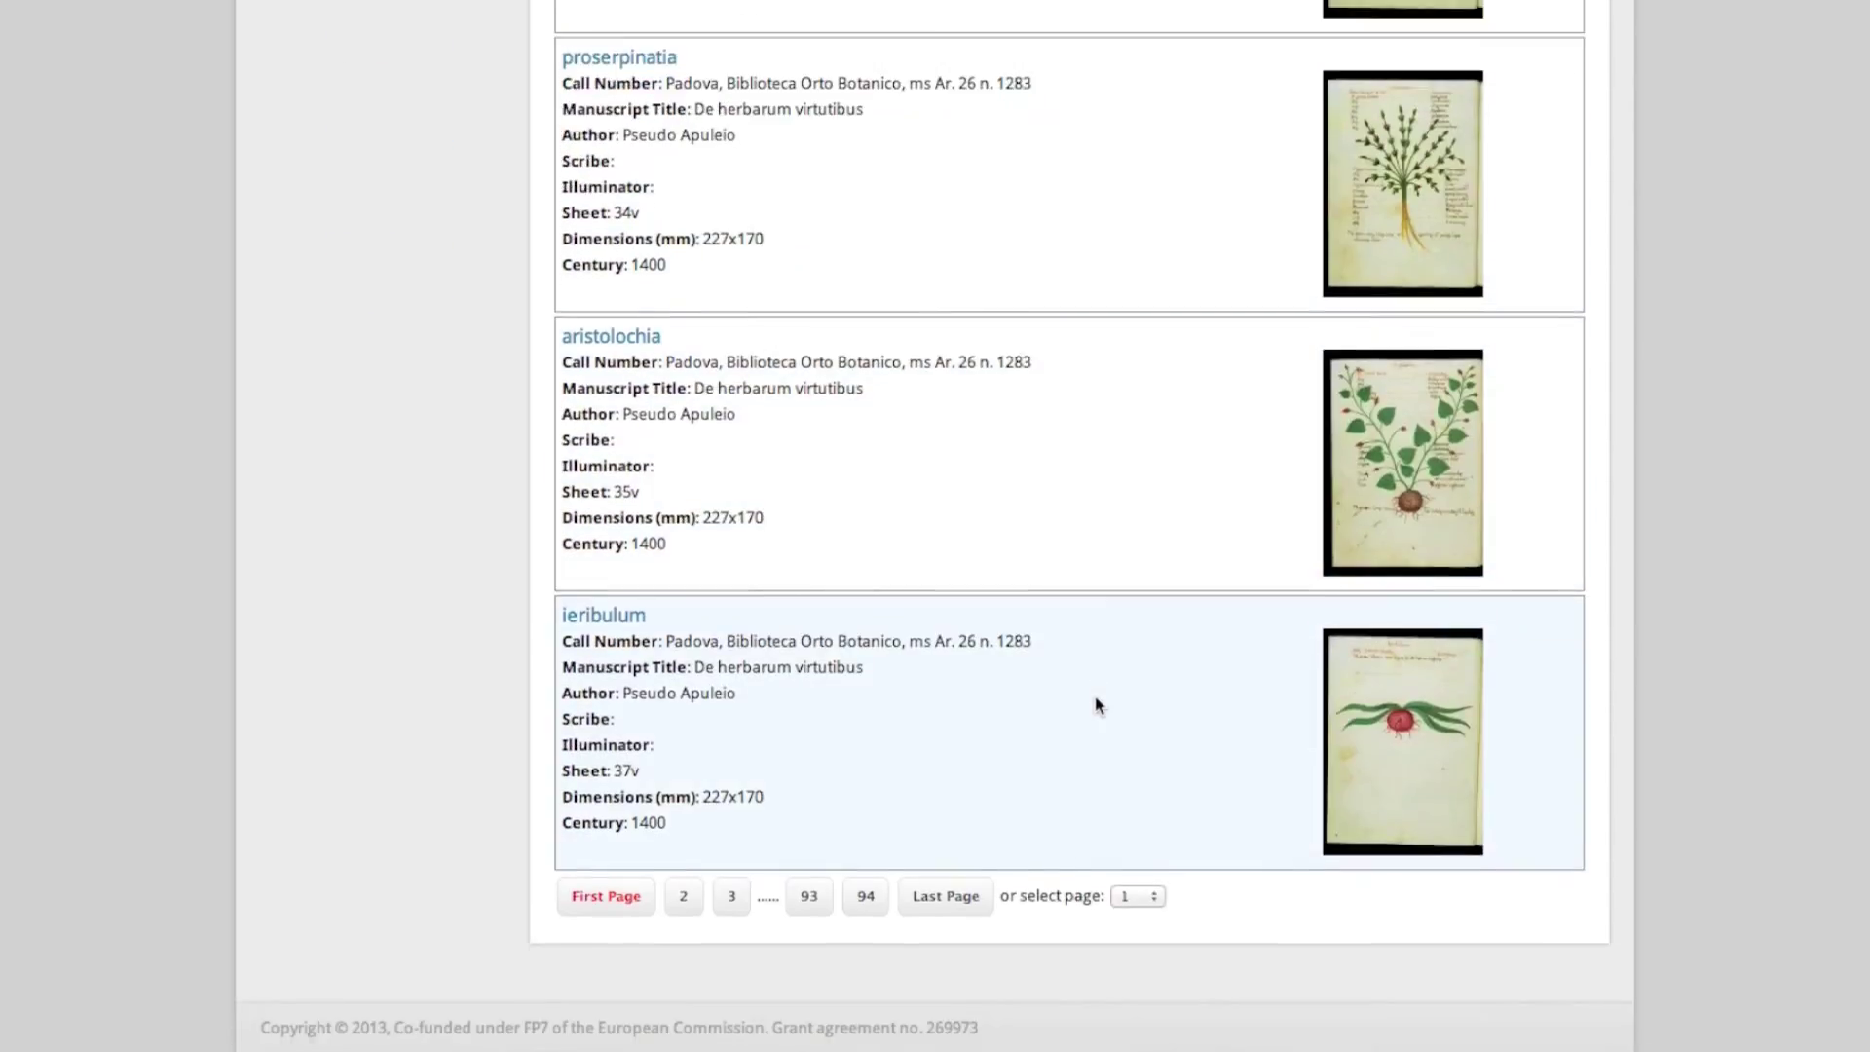
scroll(1118, 624, "up", 4)
scroll(1118, 623, "down", 5)
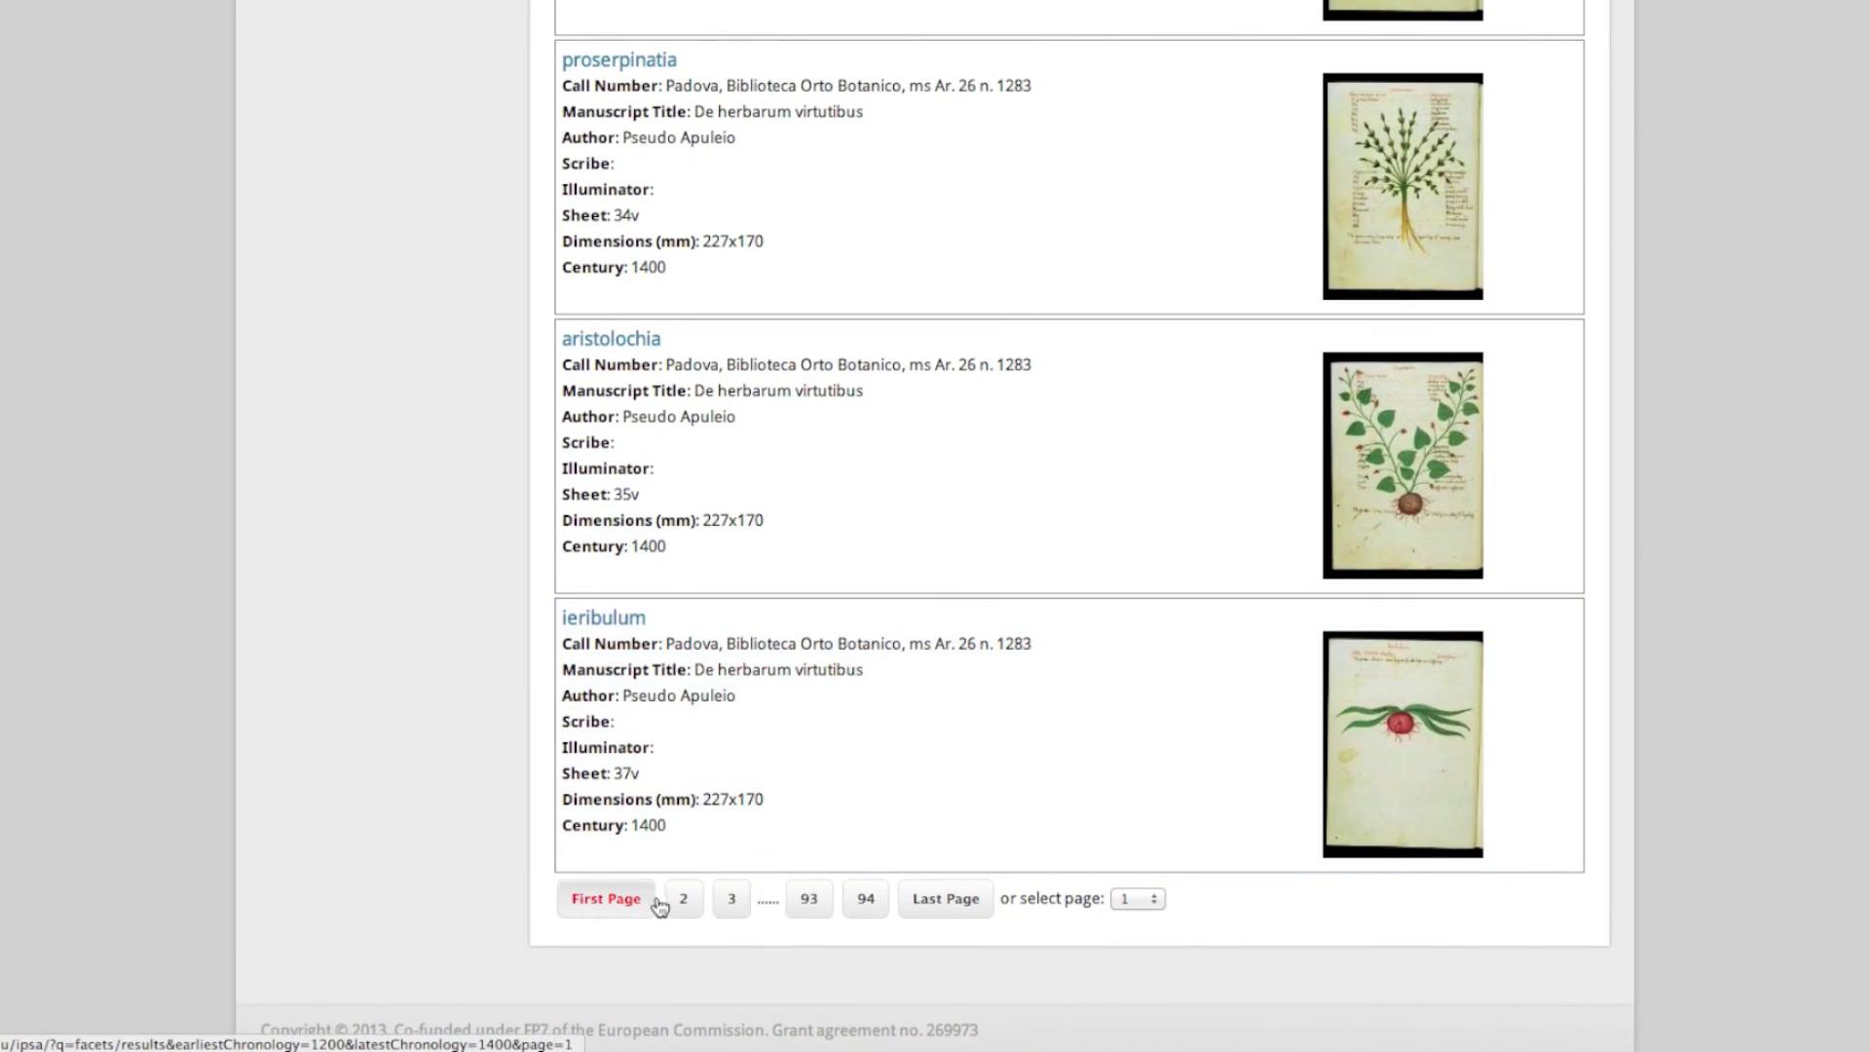
scroll(1071, 567, "up", 5)
scroll(1069, 565, "up", 20)
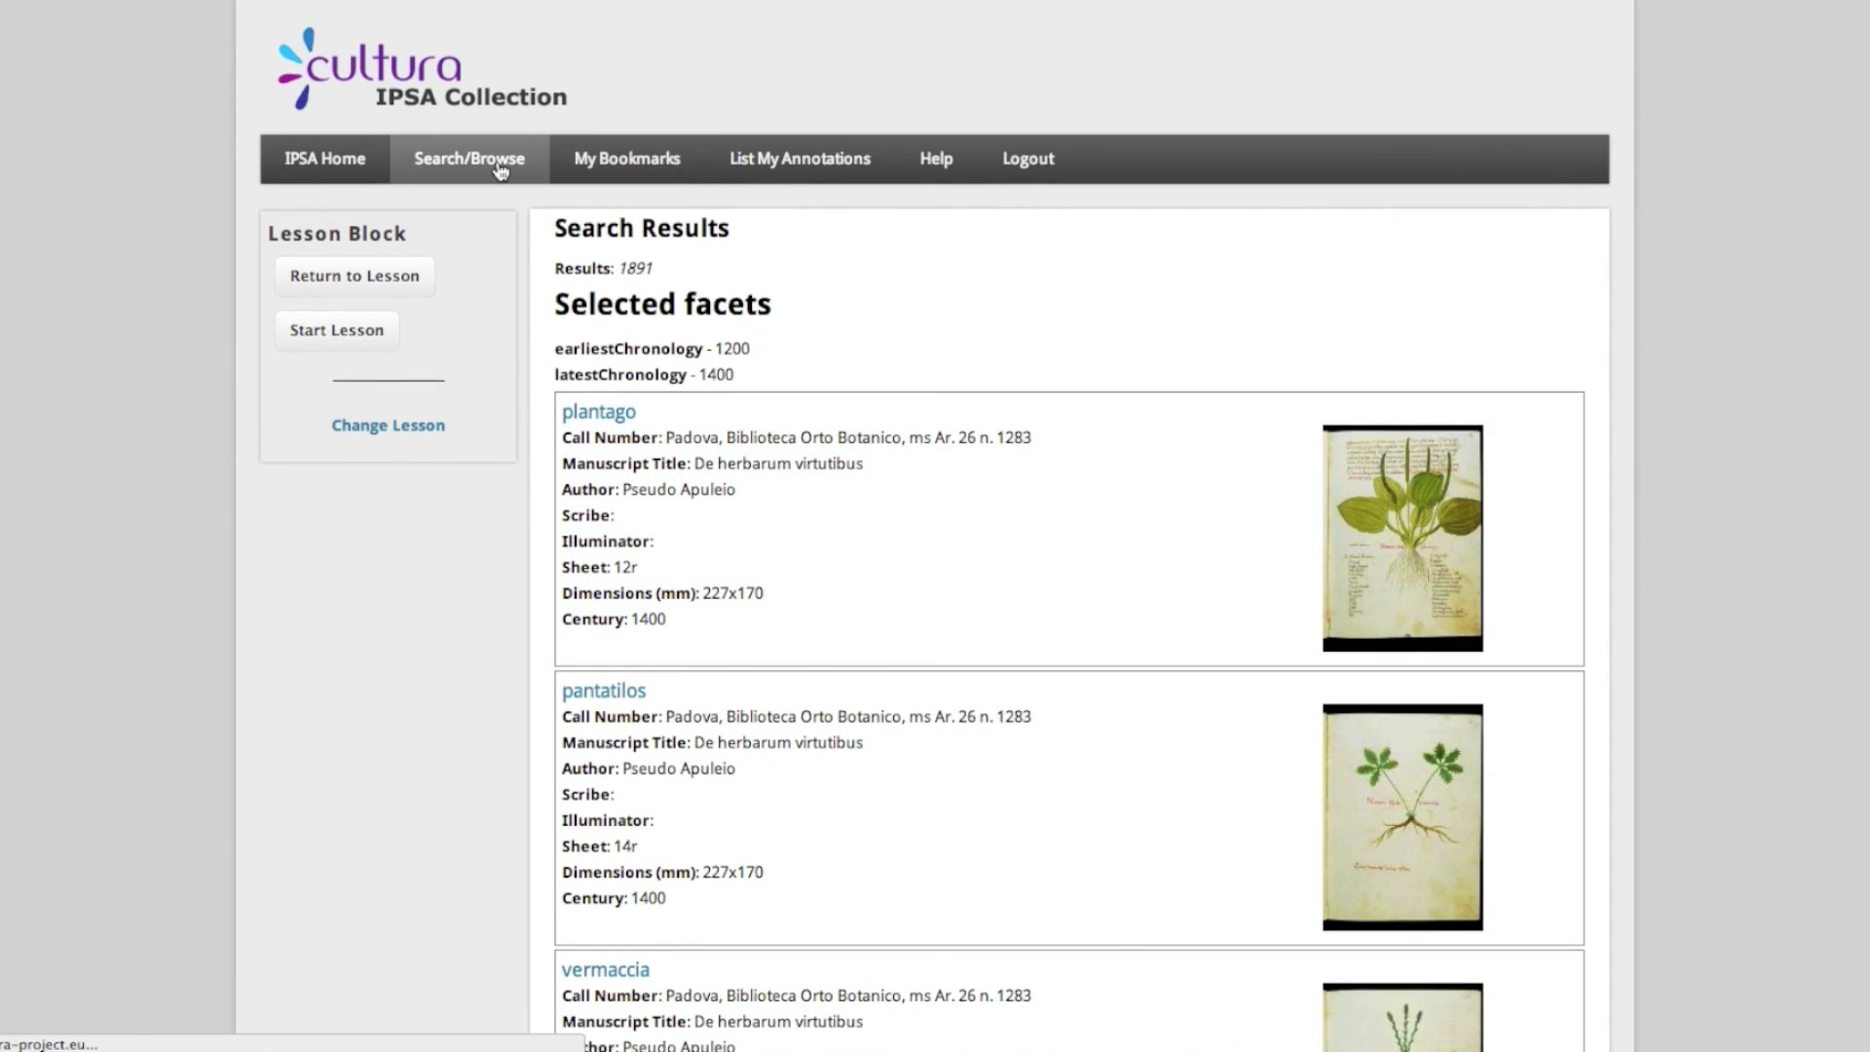
left_click(499, 170)
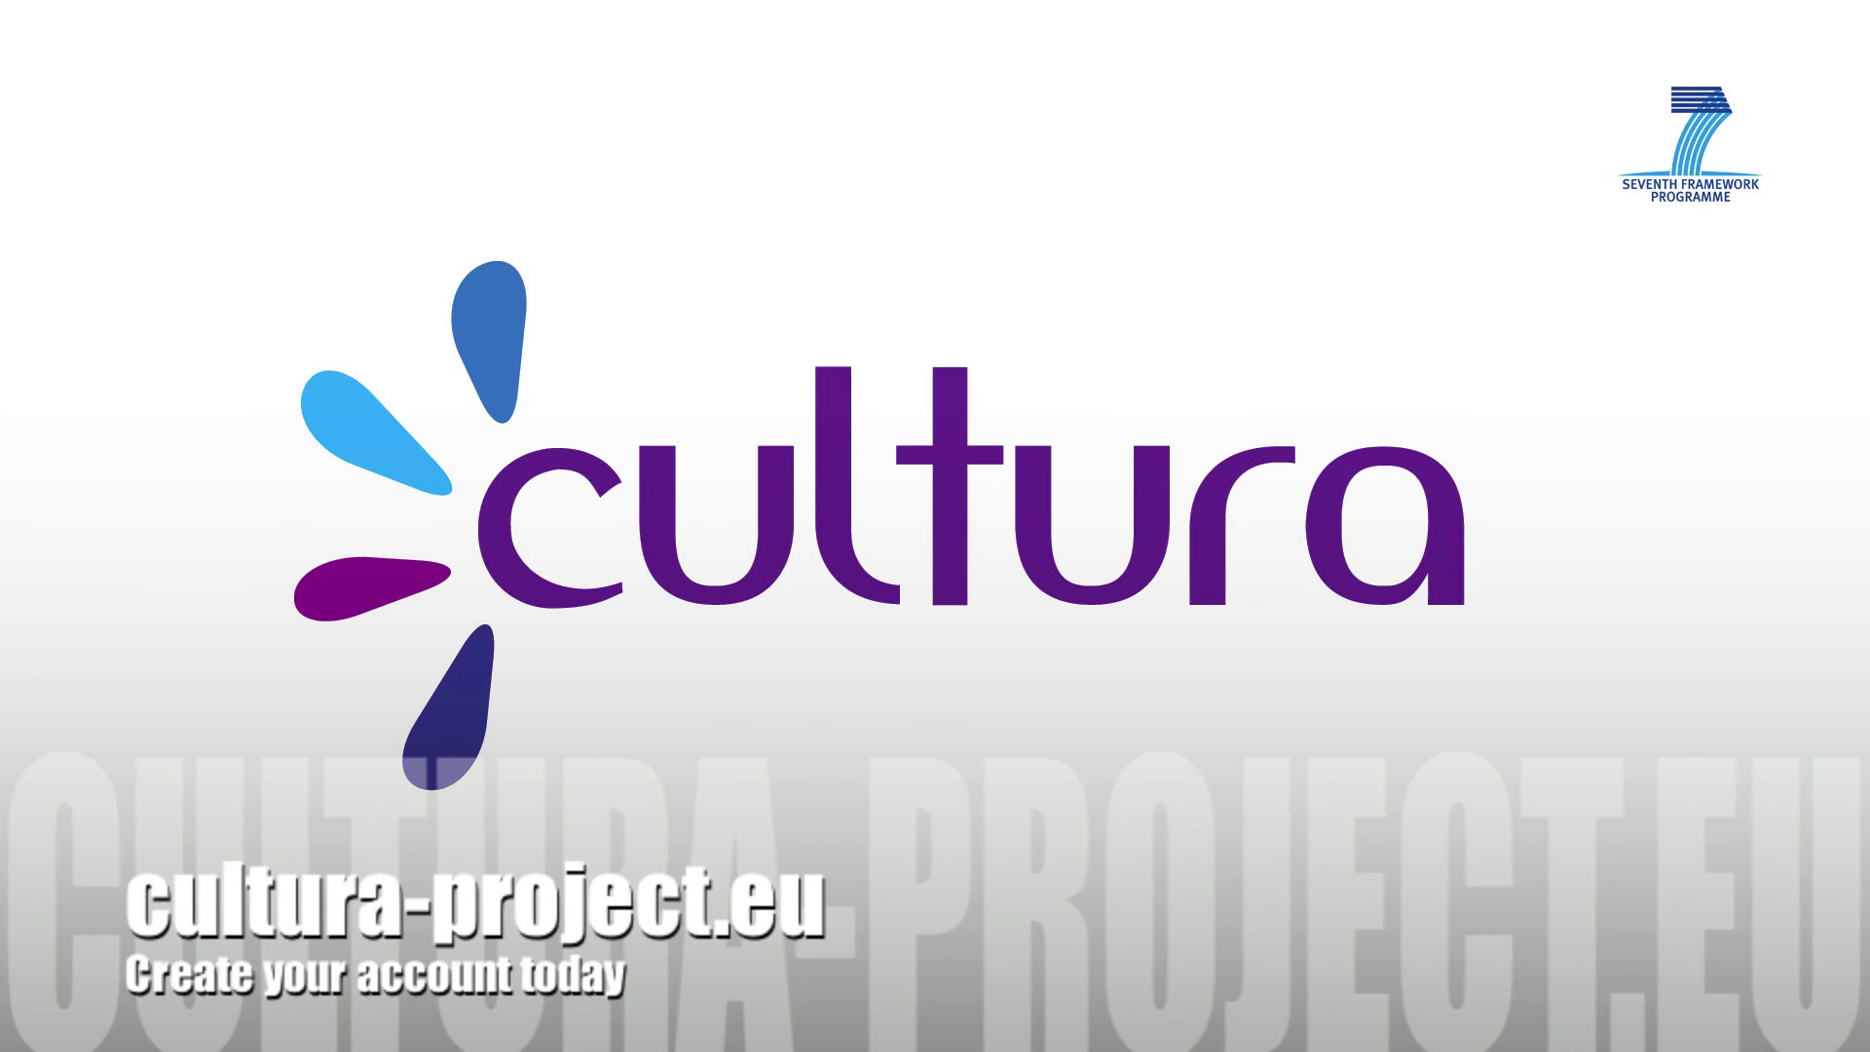